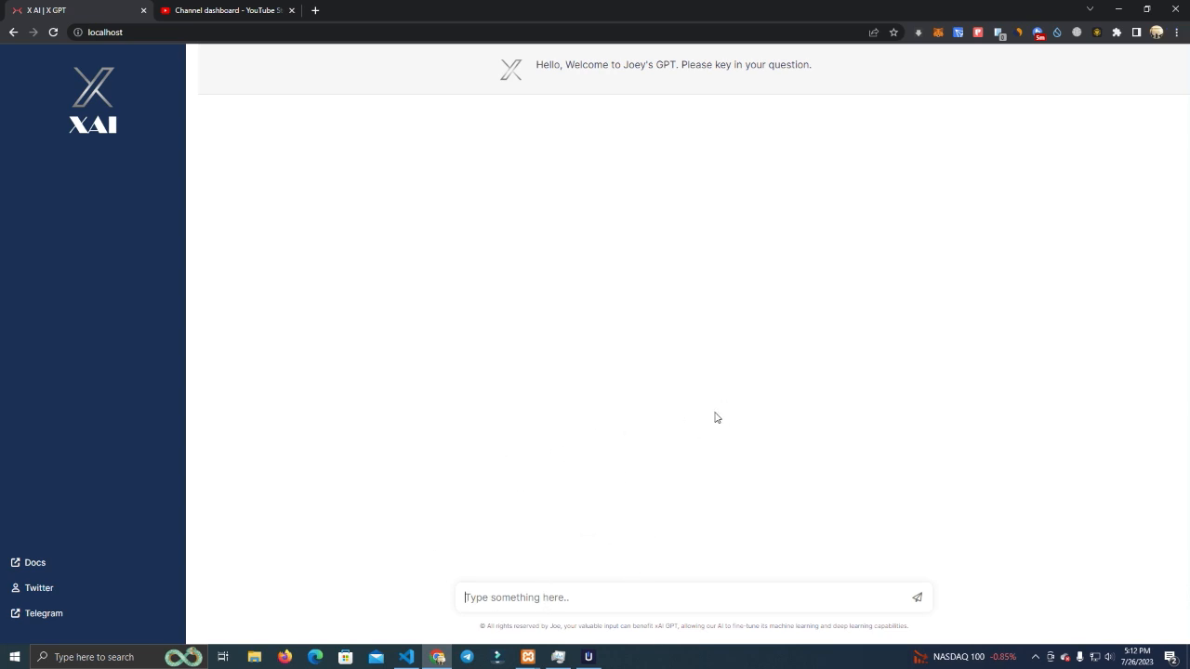
Ask the chatbot to 'create a standard token contract' and receive a Solidity StandardToken.
left_click(631, 598)
type("create a st")
type("andat")
type("d tok")
type("en con")
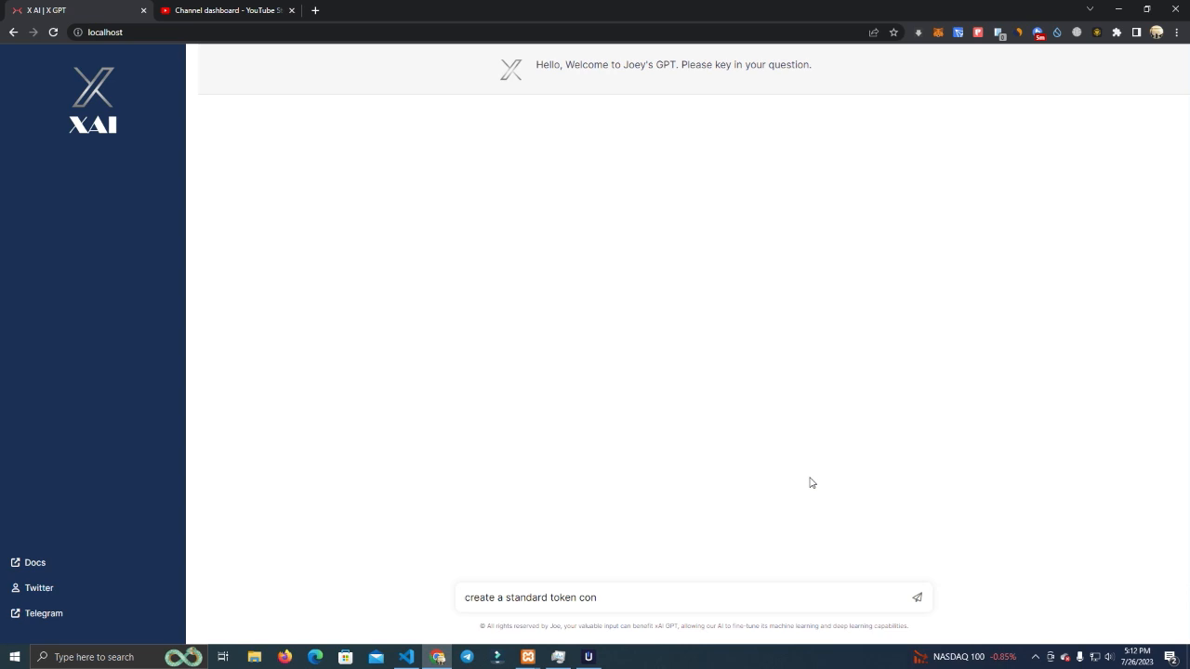
type("act")
key("Return")
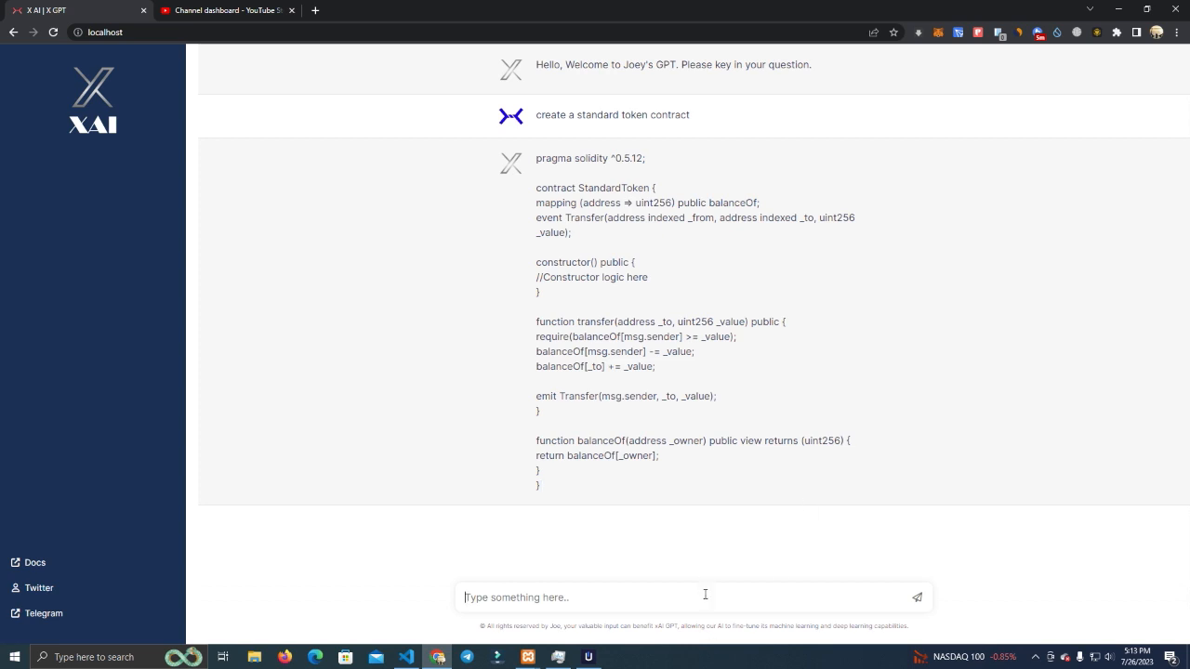
type("whats the t")
type("otal ")
type("supp")
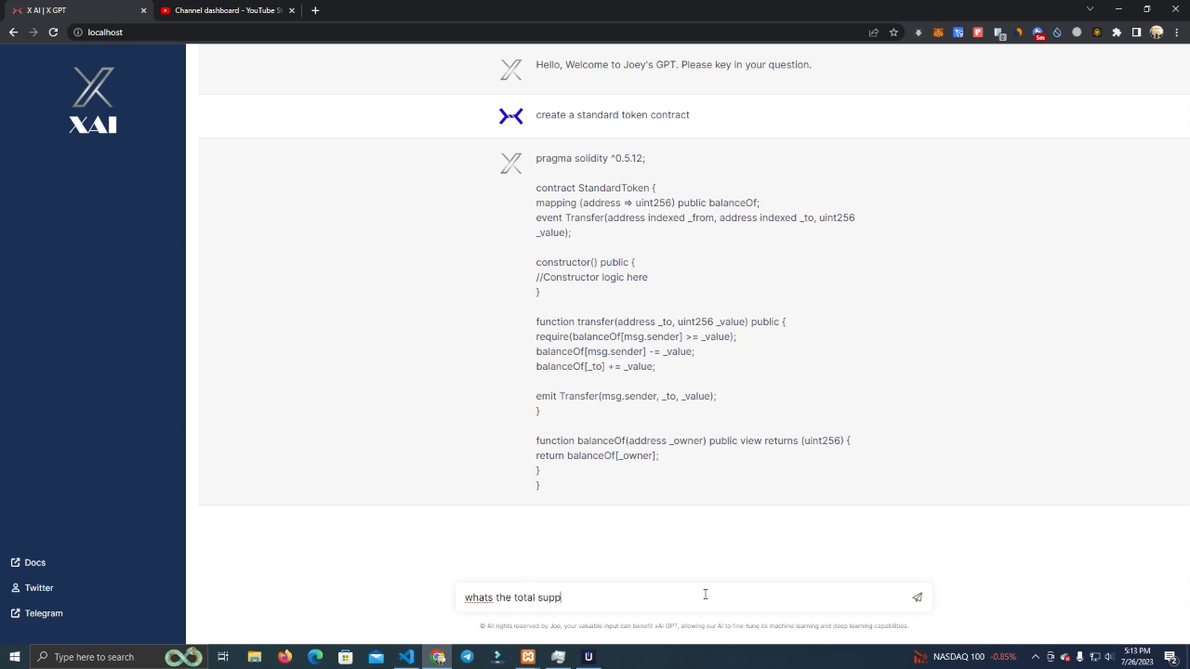
type("ly of bitcoi")
type("n")
Ask 'whats the total supply of bitcoin' and get the 21 million cap answer.
key("Return")
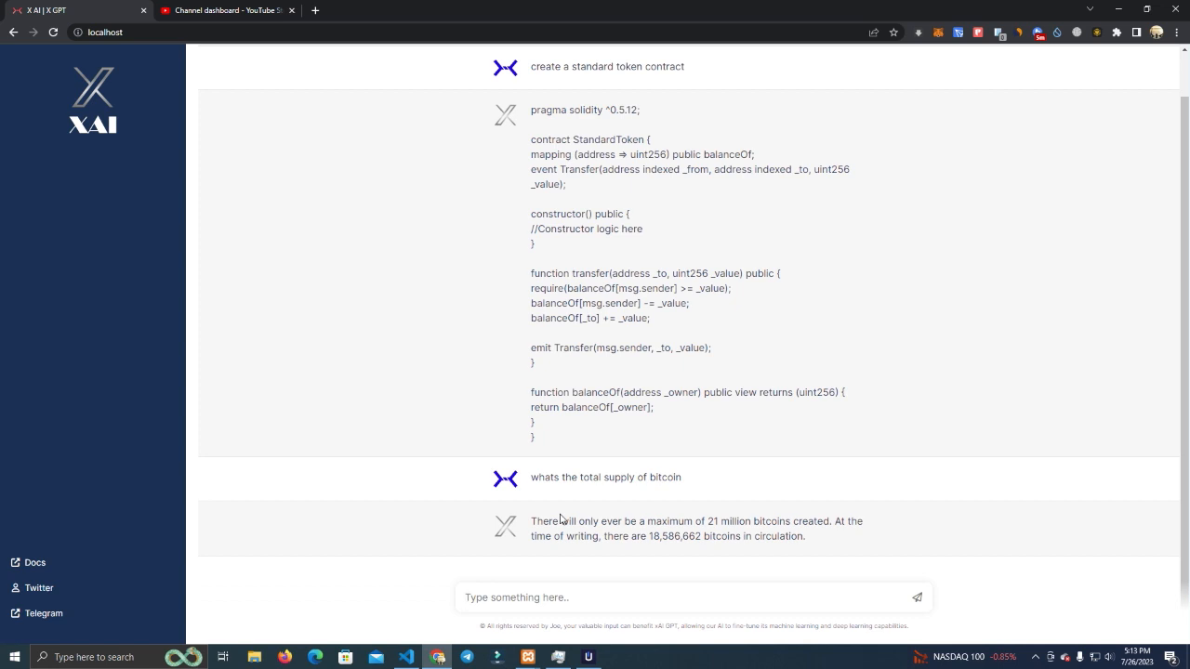
scroll(465, 493, "up", 1)
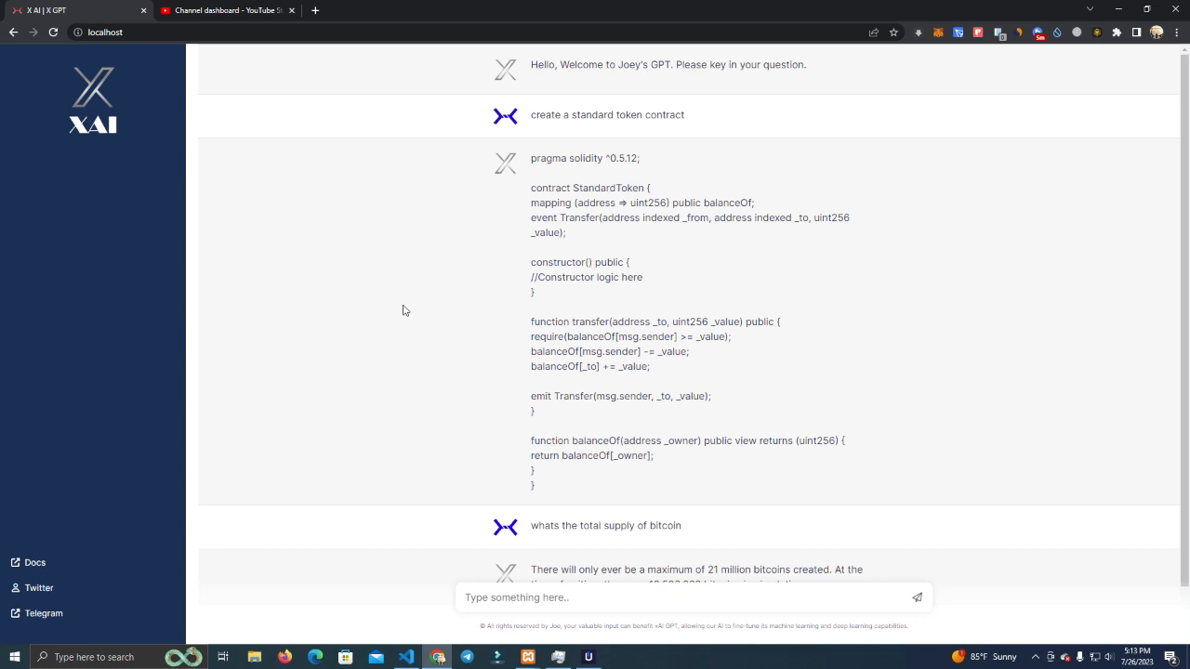
left_click(544, 597)
Return to index.html, clear the earlier welcome-text search and show the project file list.
left_click(407, 658)
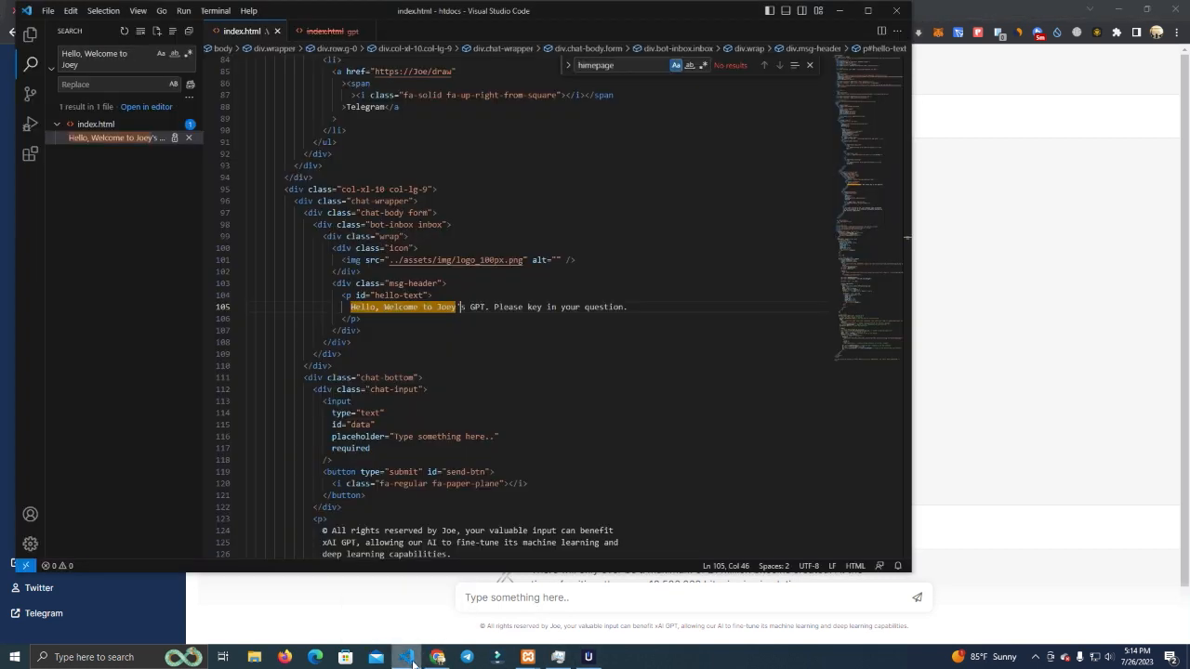
scroll(371, 279, "up", 3)
left_click(347, 265)
scroll(371, 279, "up", 5)
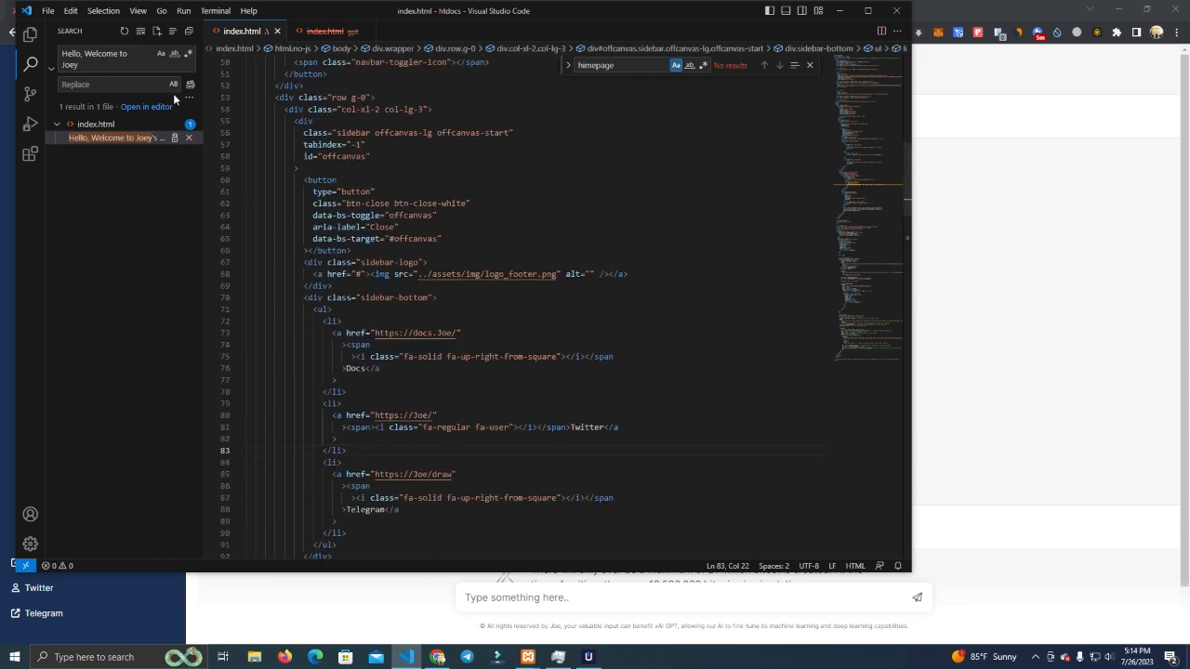
left_click(156, 30)
left_click(400, 285)
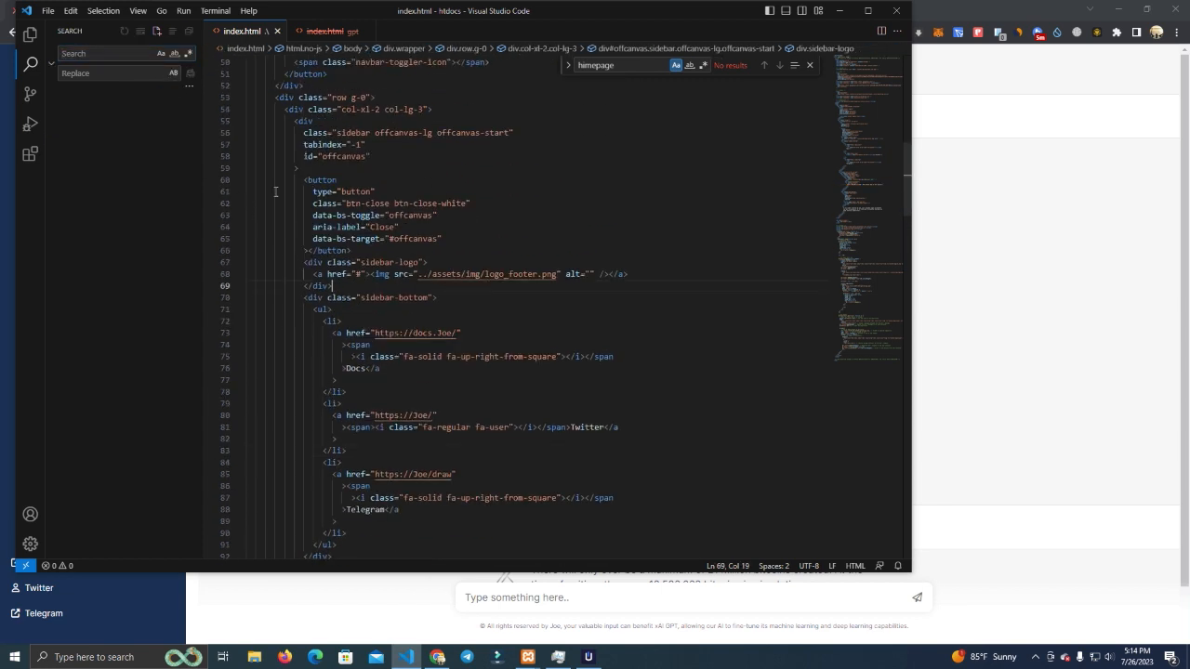
left_click(29, 33)
scroll(111, 279, "down", 5)
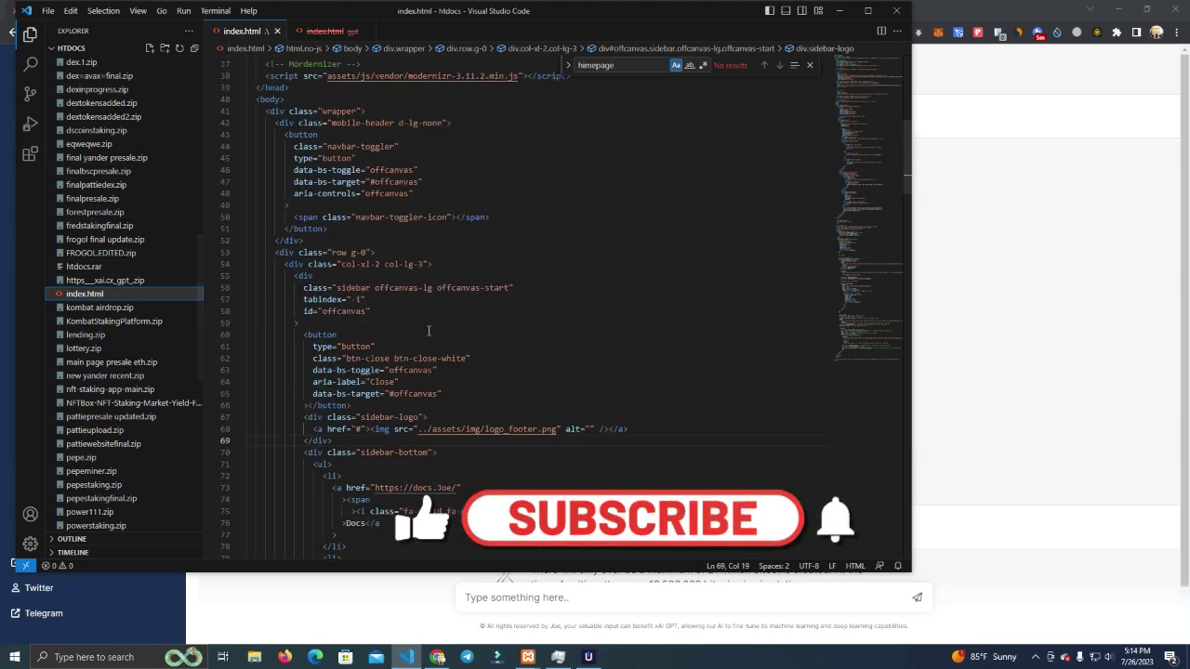
scroll(418, 279, "up", 10)
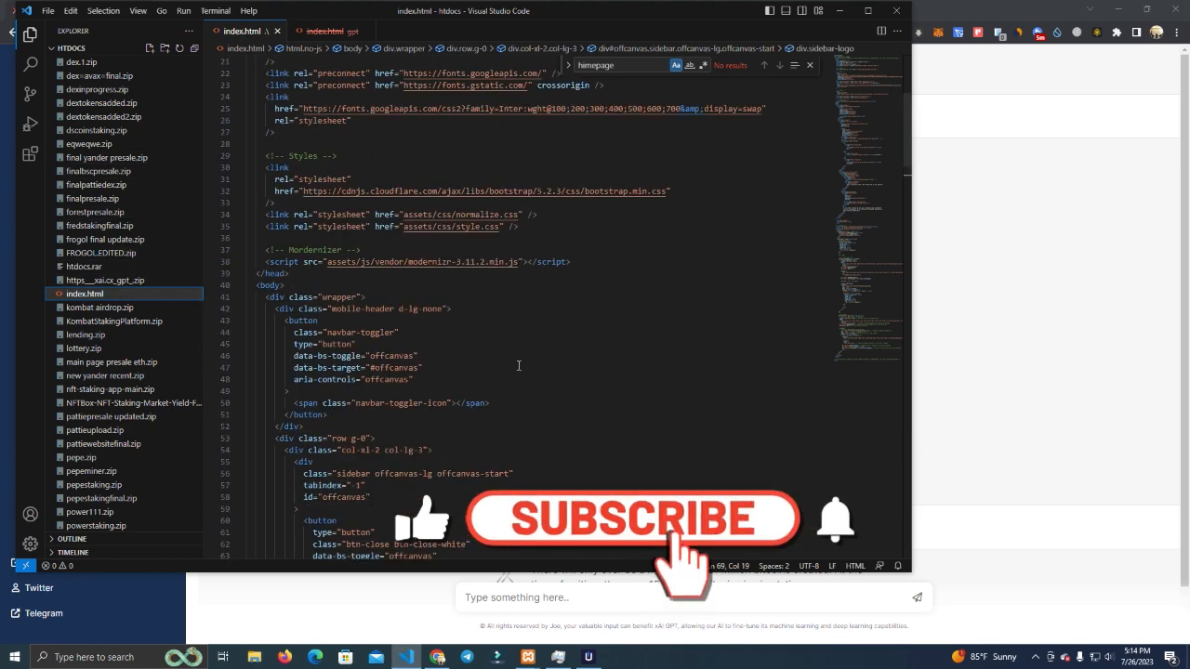
scroll(522, 282, "down", 5)
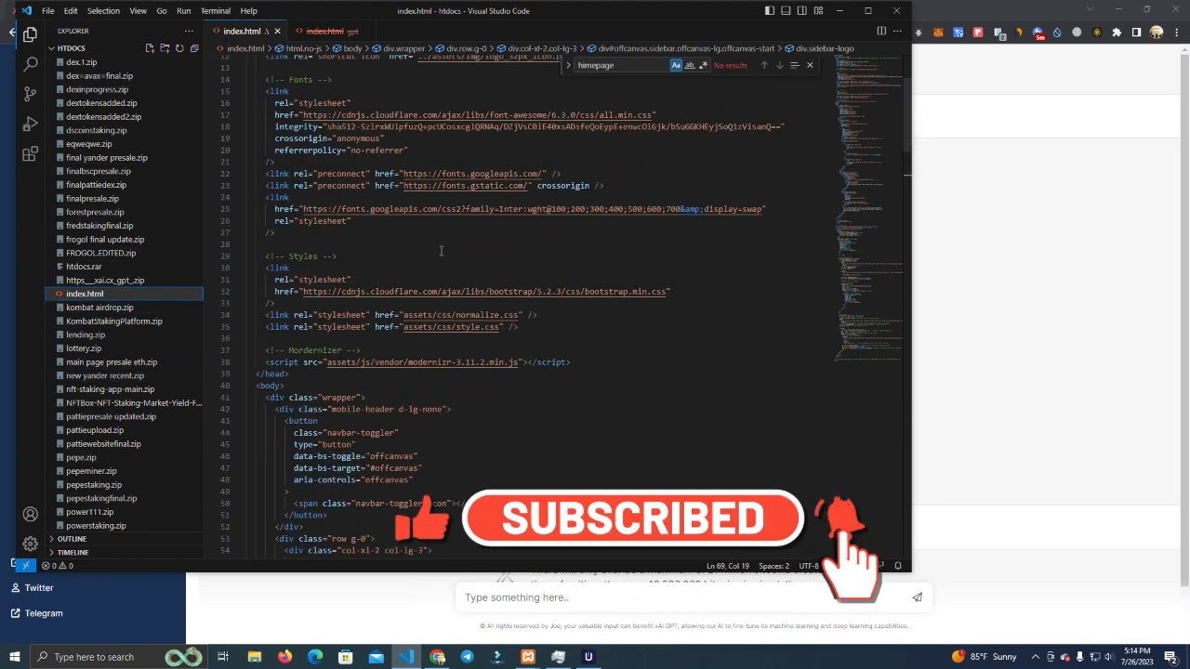
scroll(522, 281, "down", 5)
scroll(523, 282, "down", 4)
scroll(558, 329, "down", 5)
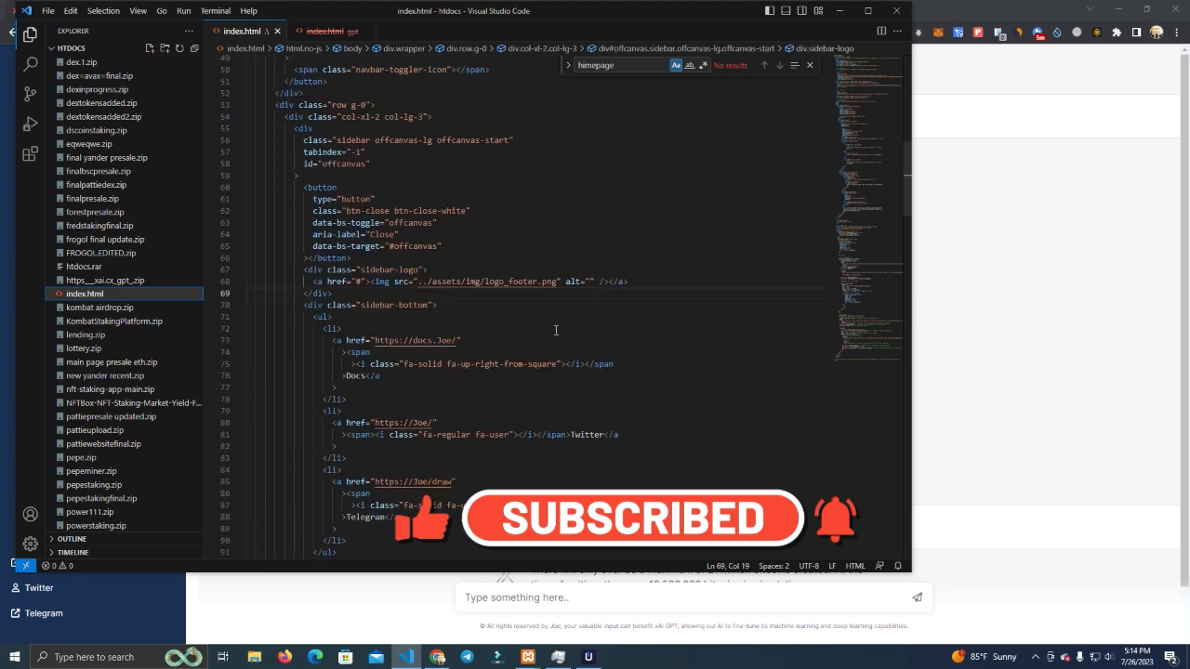
scroll(559, 328, "down", 4)
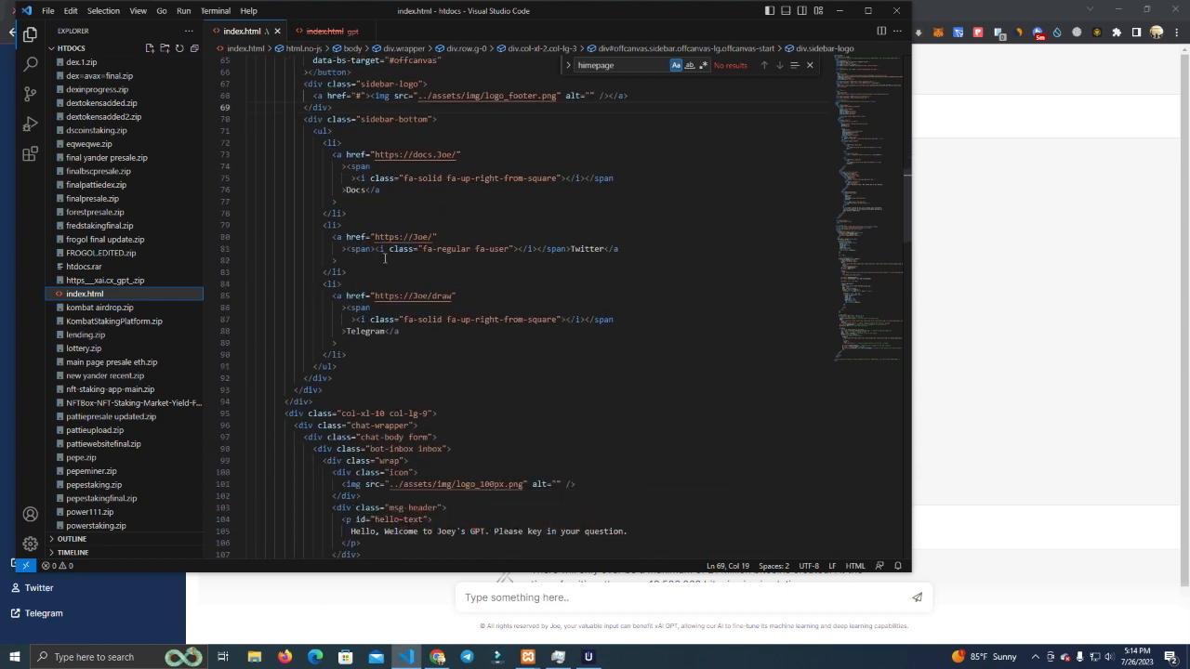
Review the sidebar's Twitter, Telegram and Docs link addresses, then return to the chat site.
left_click_drag(433, 236, 374, 236)
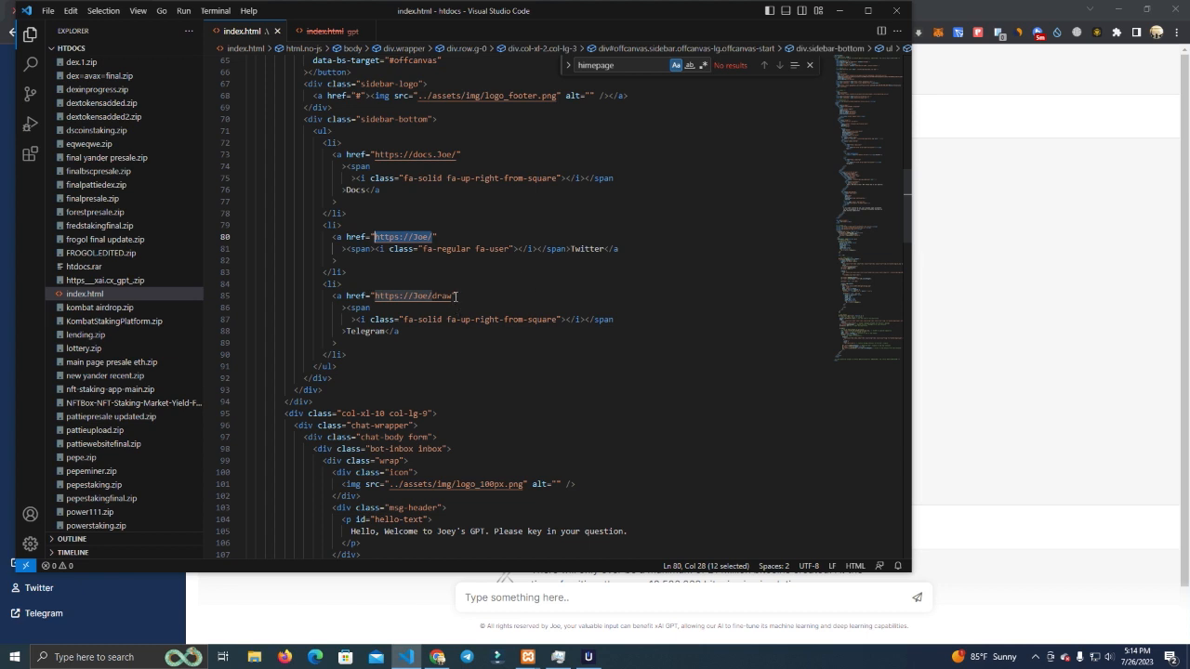
left_click_drag(455, 296, 385, 283)
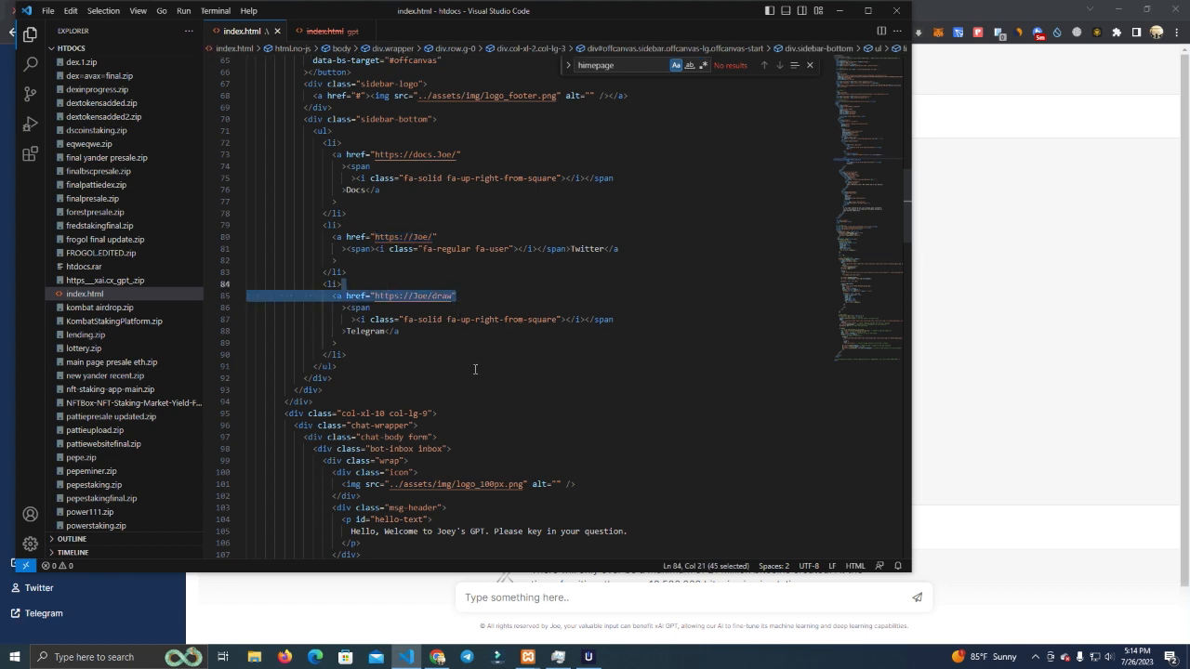
scroll(475, 369, "up", 1)
left_click_drag(375, 185, 460, 185)
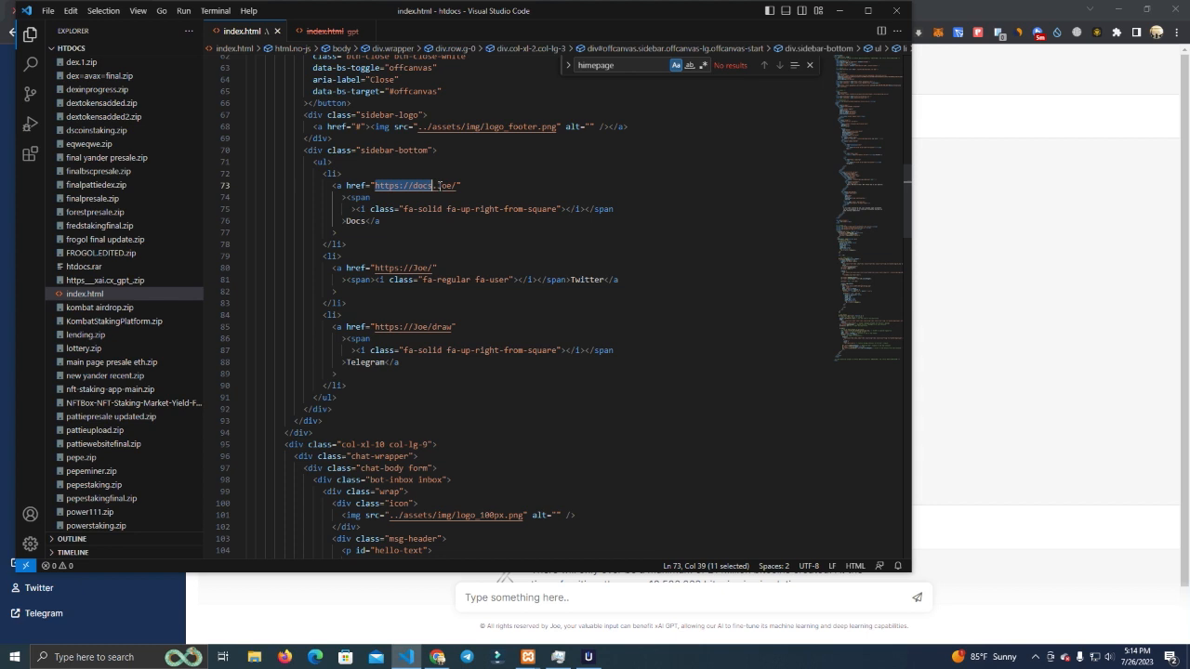
scroll(380, 189, "up", 1)
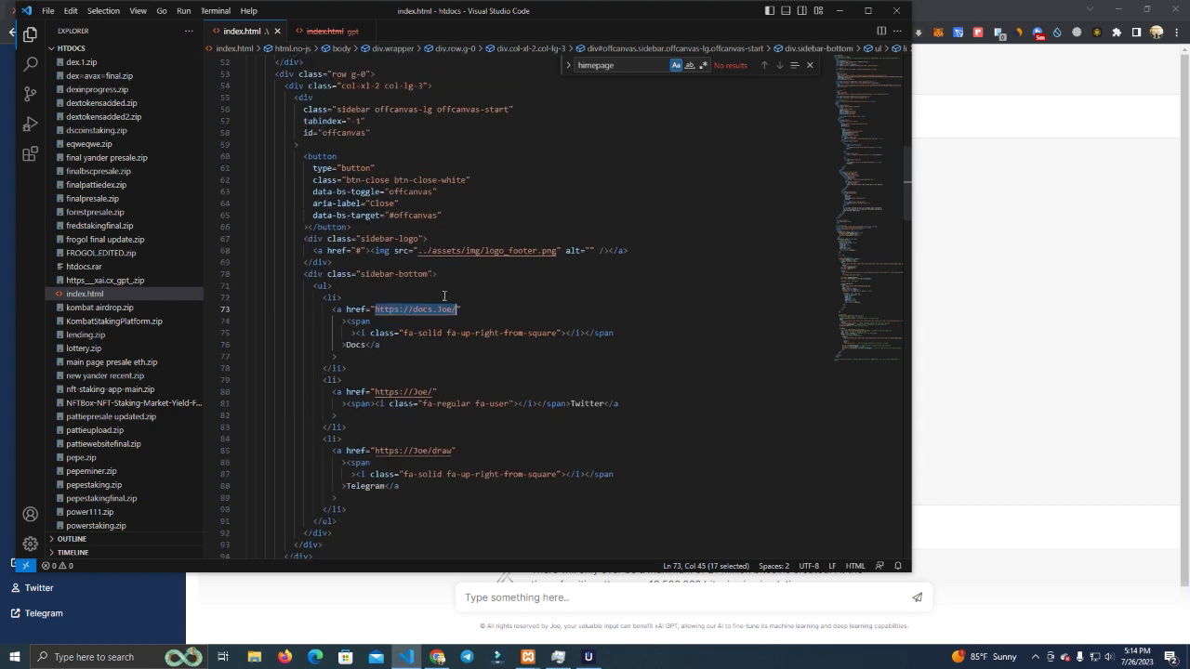
left_click(140, 599)
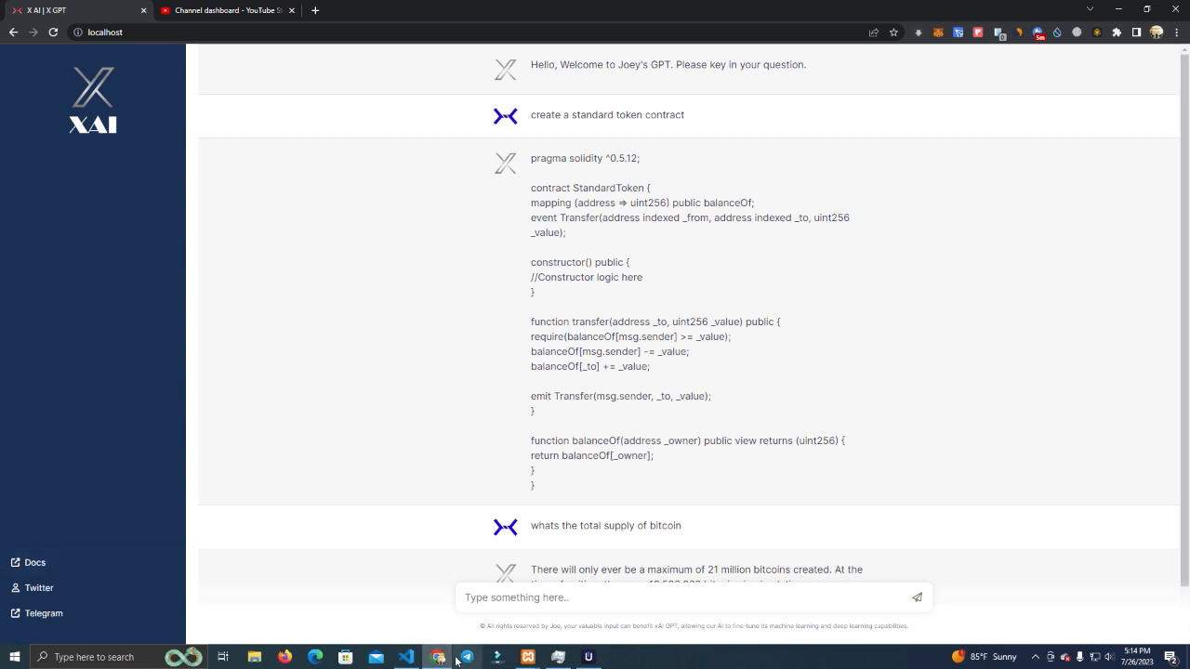
Change the line-76 sidebar link label from Docs to Youtube, save index.html and reload localhost.
left_click(407, 657)
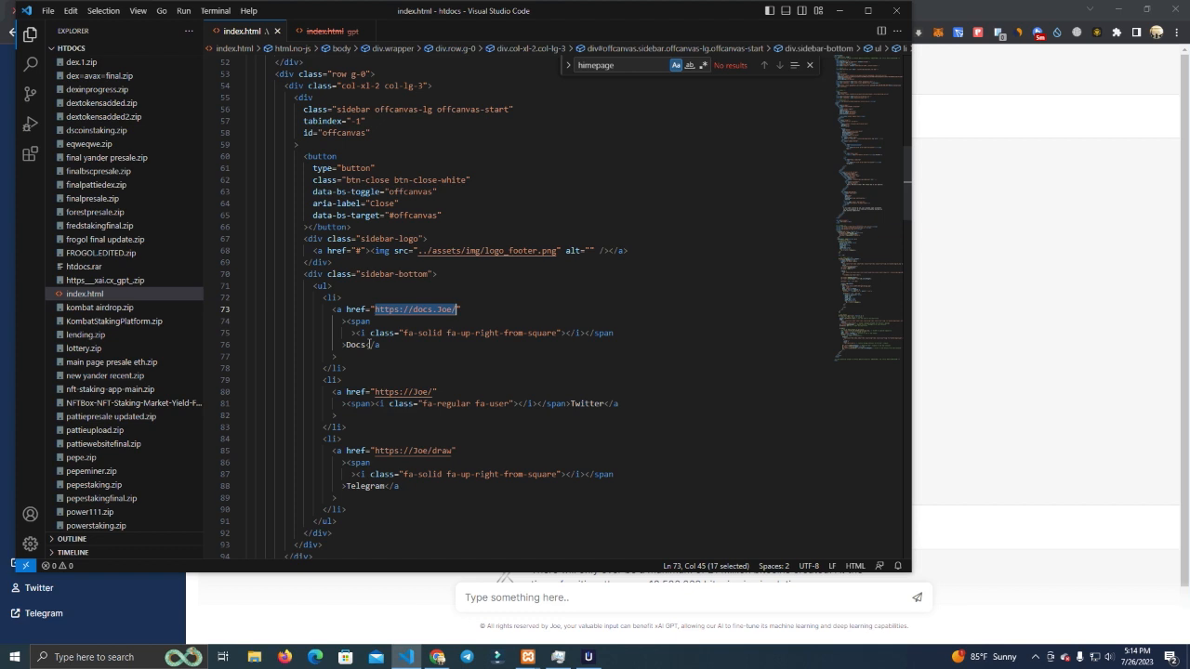
left_click_drag(366, 345, 347, 345)
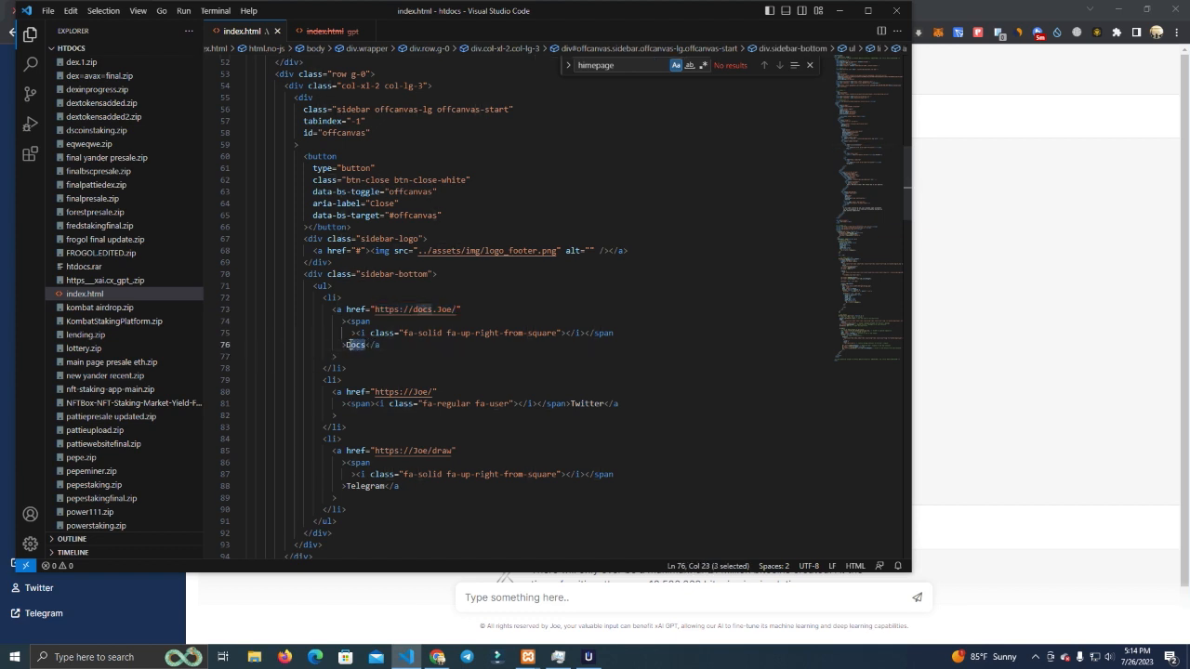
type("Youtube")
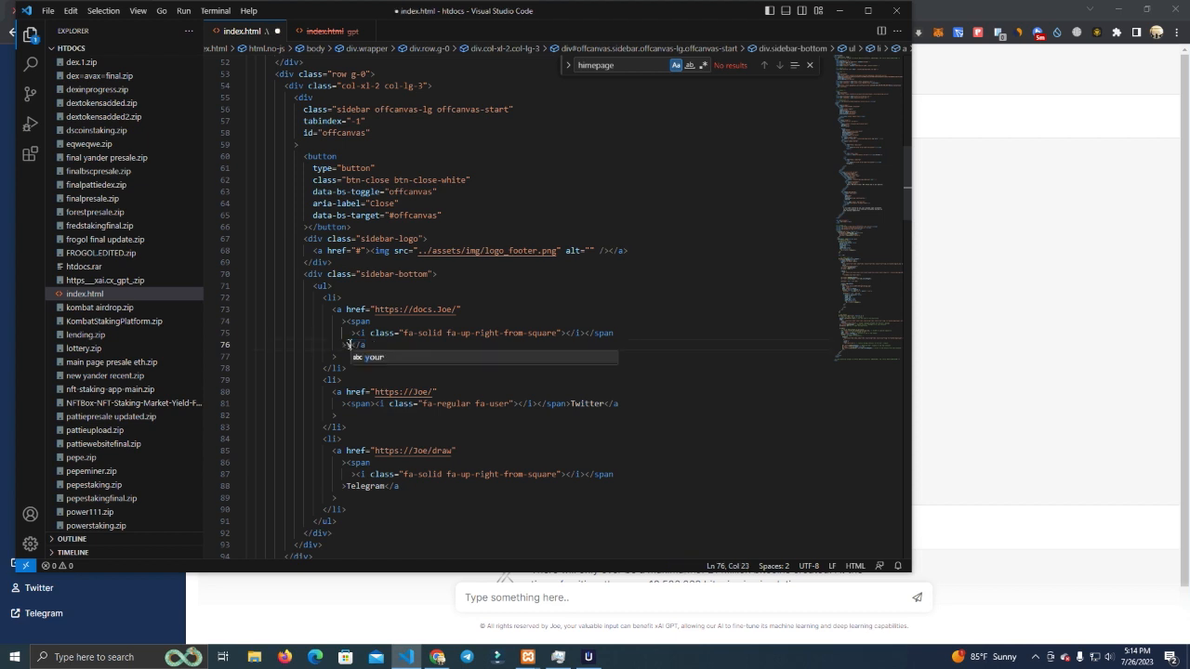
left_click(48, 11)
left_click(56, 207)
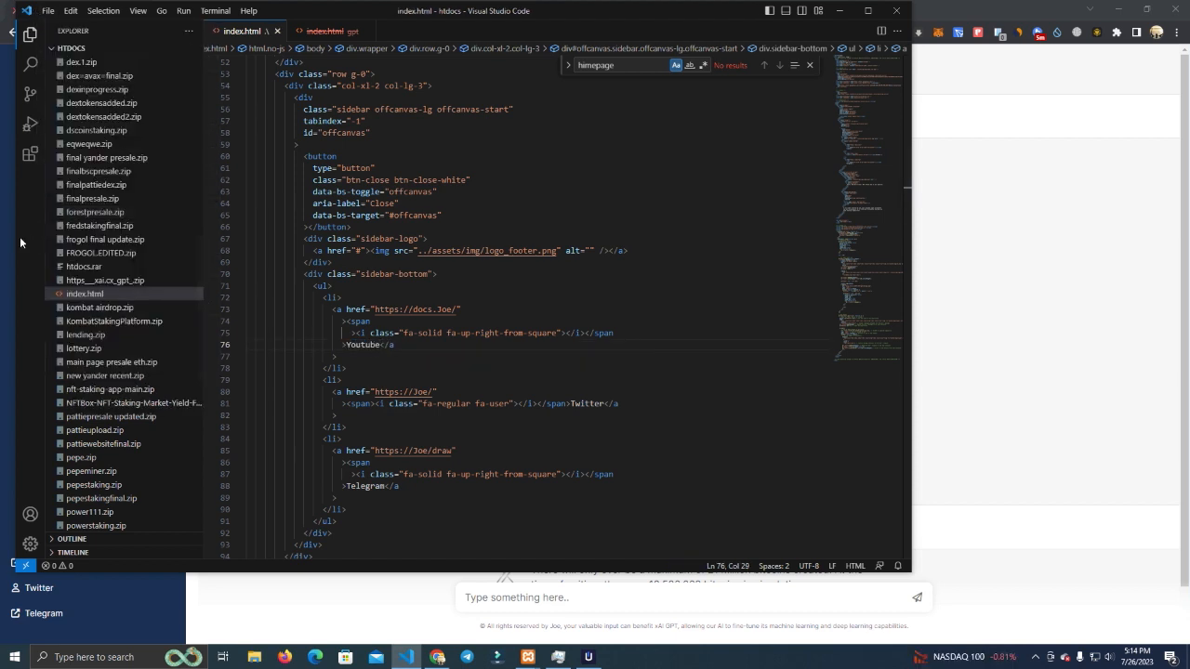
left_click(7, 236)
left_click(53, 33)
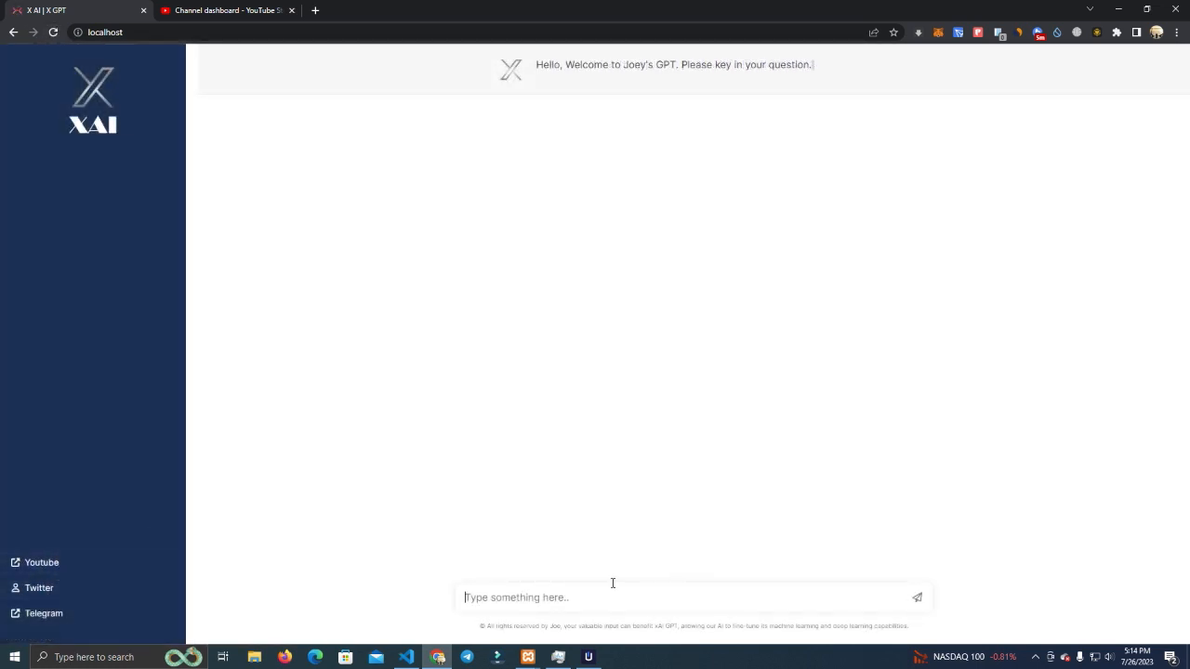
Send the gibberish test message 'asdfdasf' in the chat and get the bot's reply under the Youtube sidebar.
left_click(406, 658)
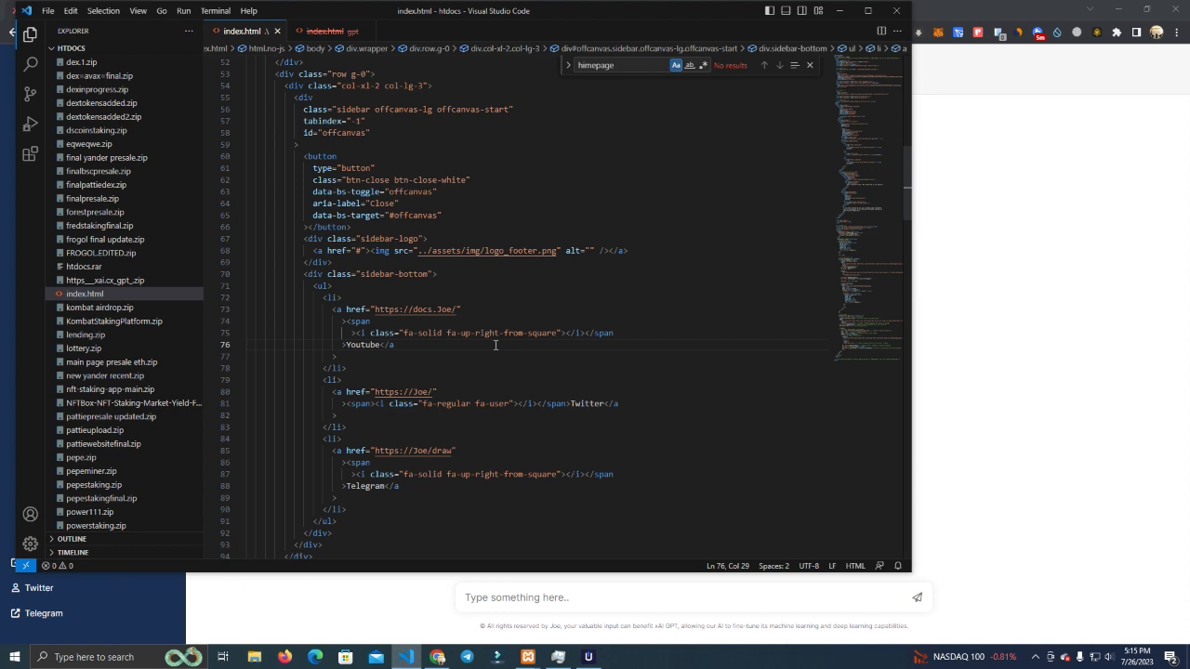
scroll(495, 345, "up", 2)
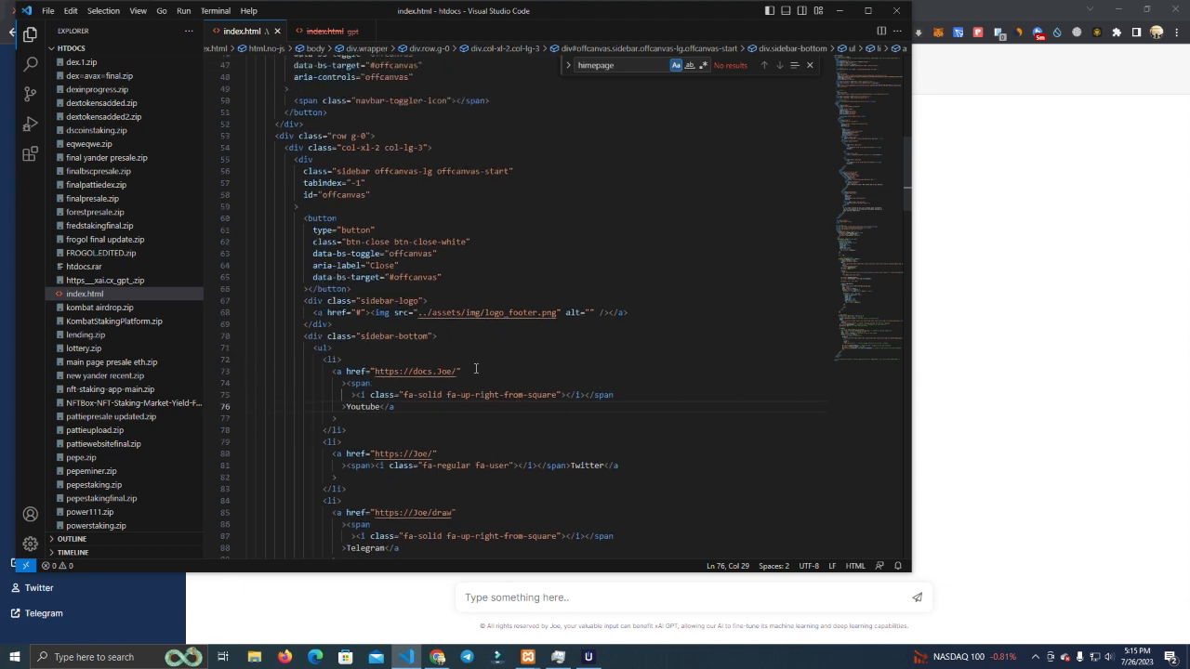
left_click(973, 328)
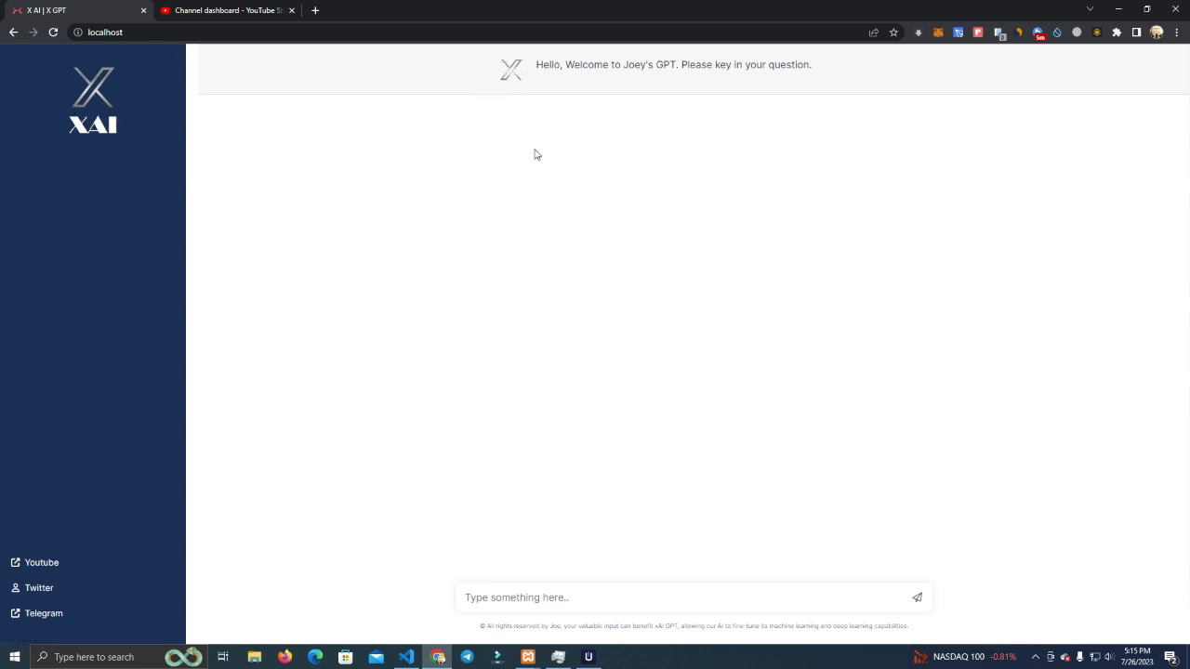
left_click(573, 598)
type("asdfdasf")
key("Return")
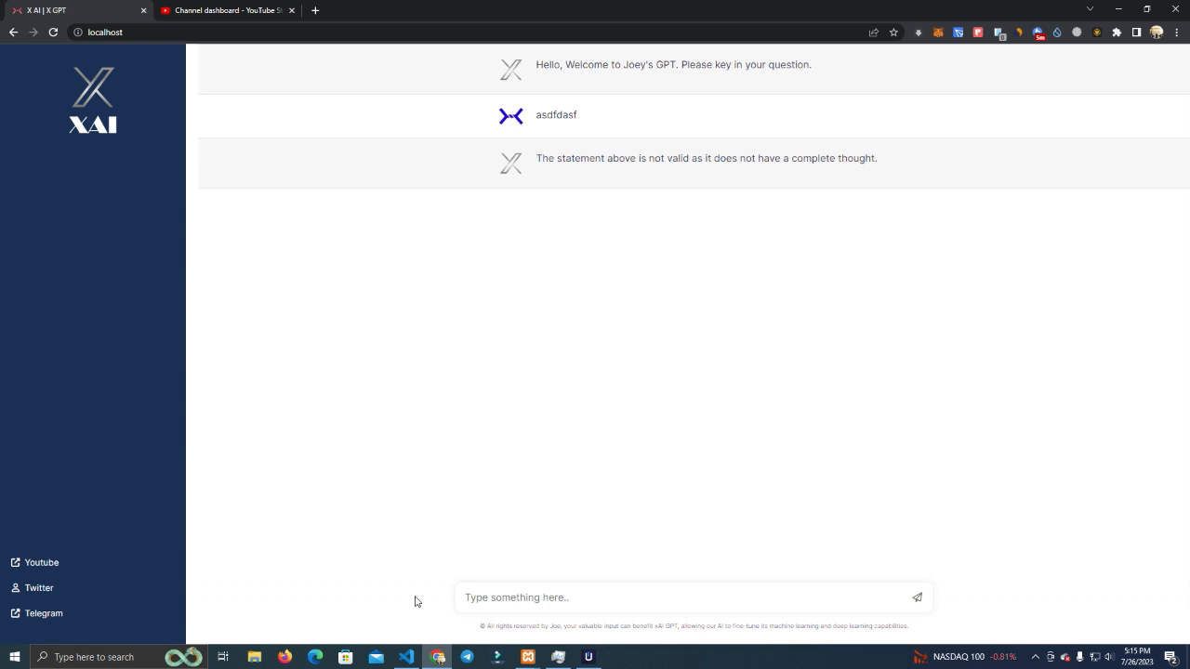
left_click(406, 658)
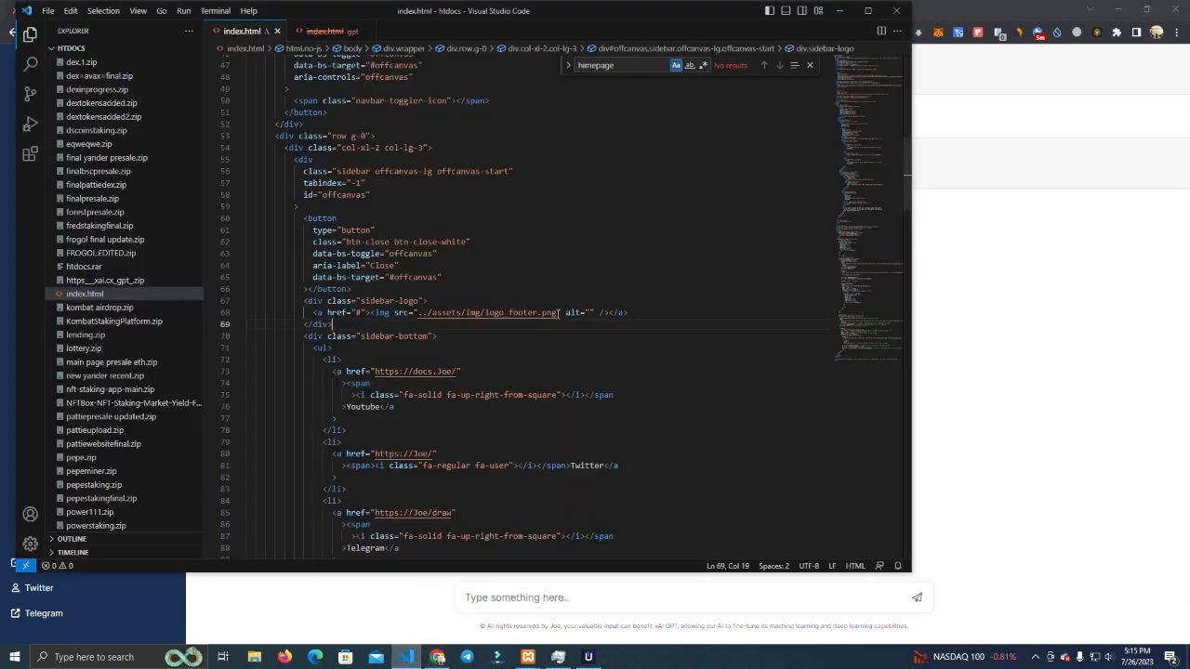
left_click_drag(558, 313, 477, 312)
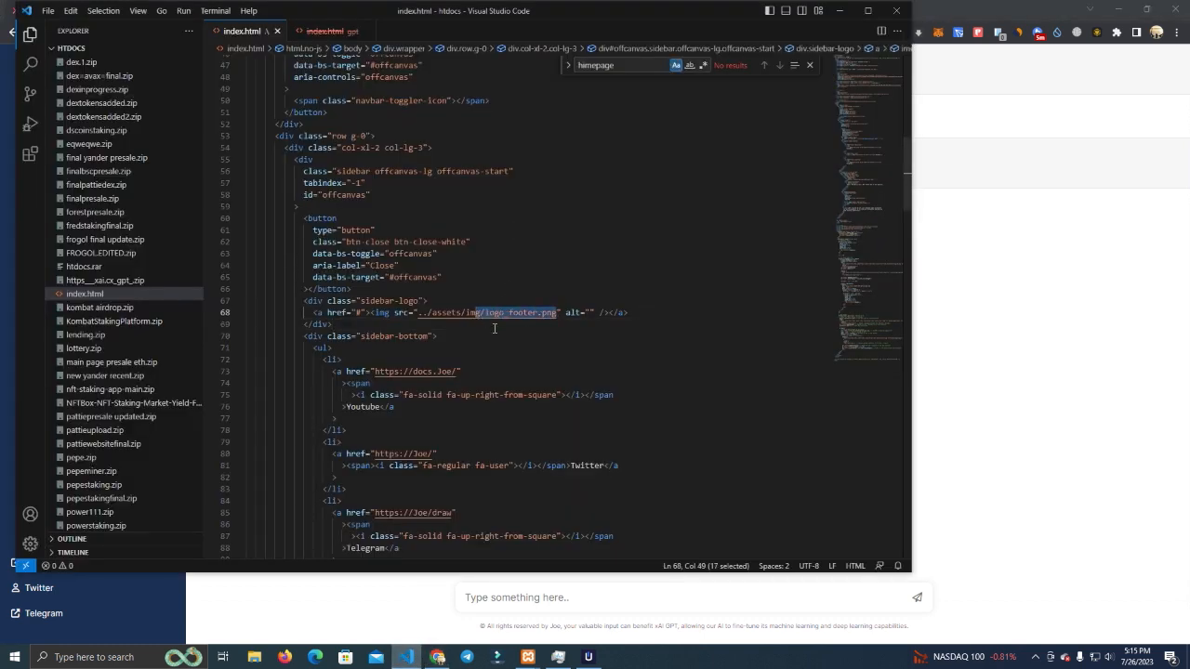
left_click(491, 314)
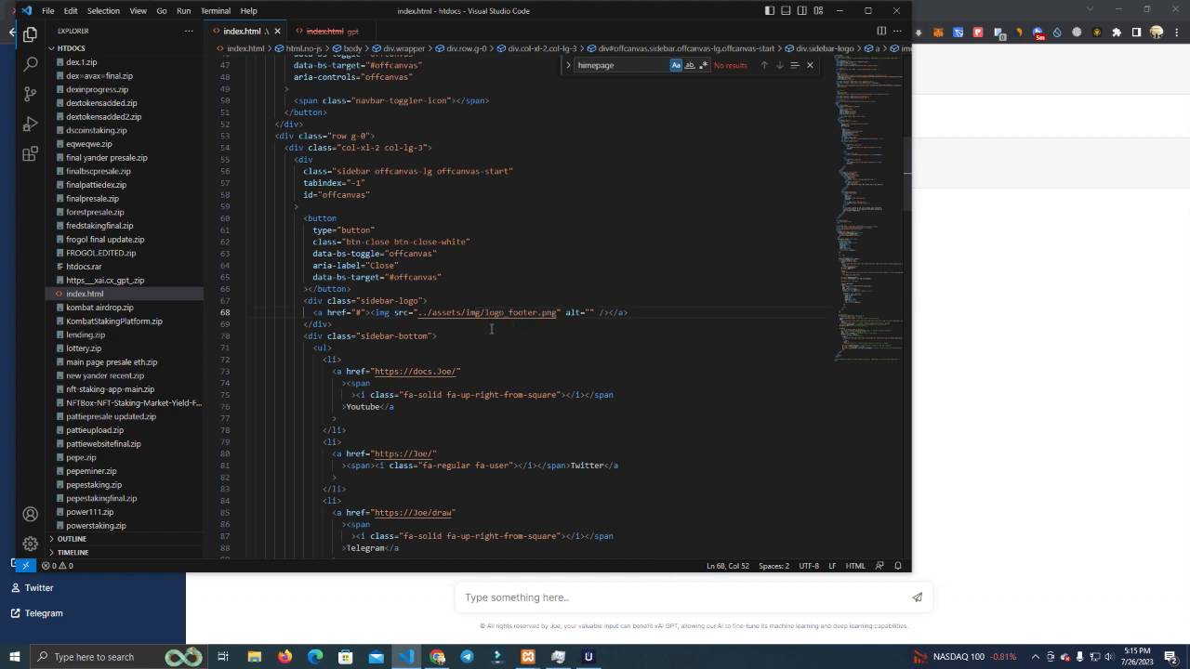
left_click_drag(484, 312, 542, 312)
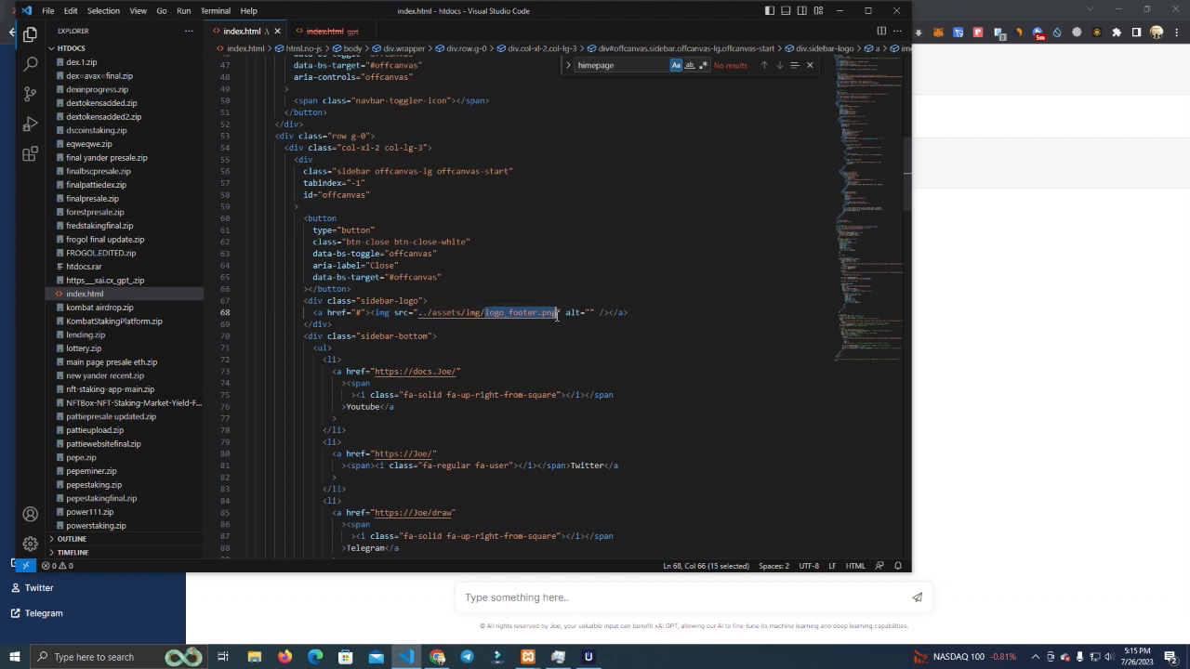
left_click(559, 324)
left_click(554, 312)
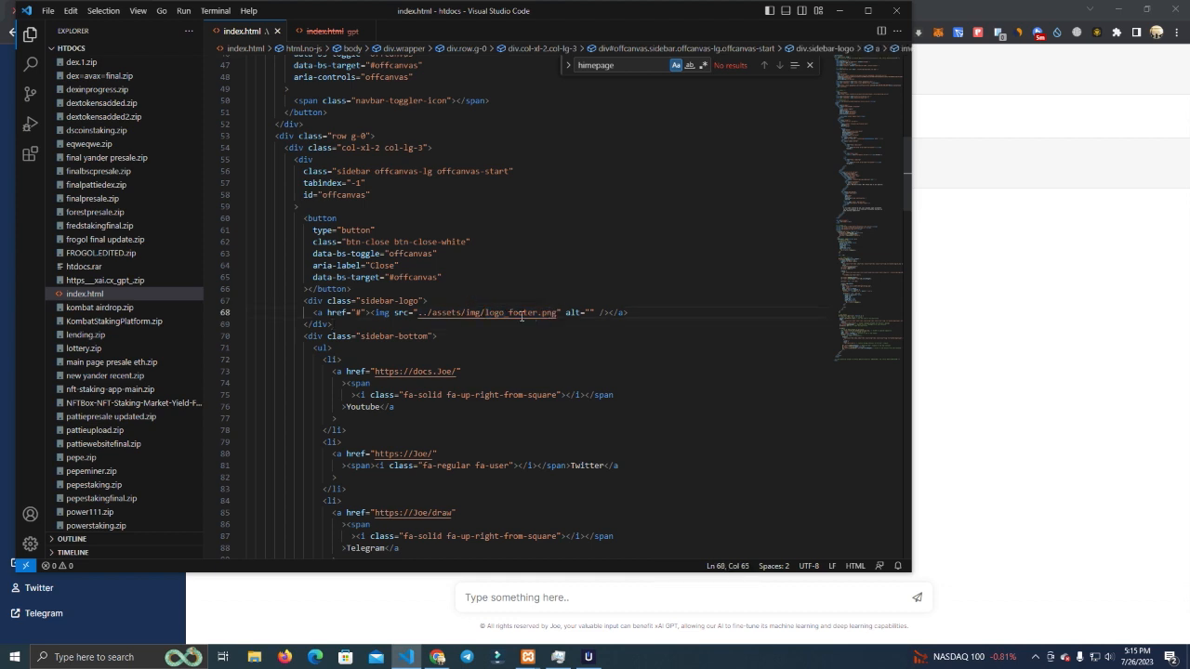
left_click_drag(487, 312, 558, 314)
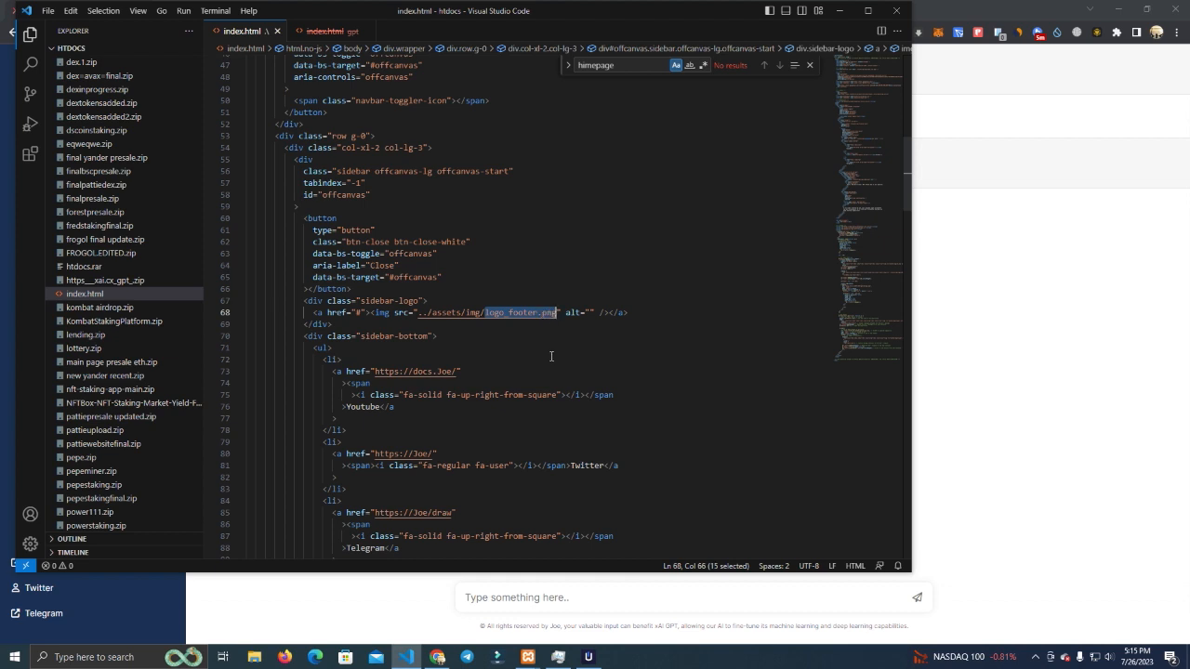
scroll(515, 367, "up", 6)
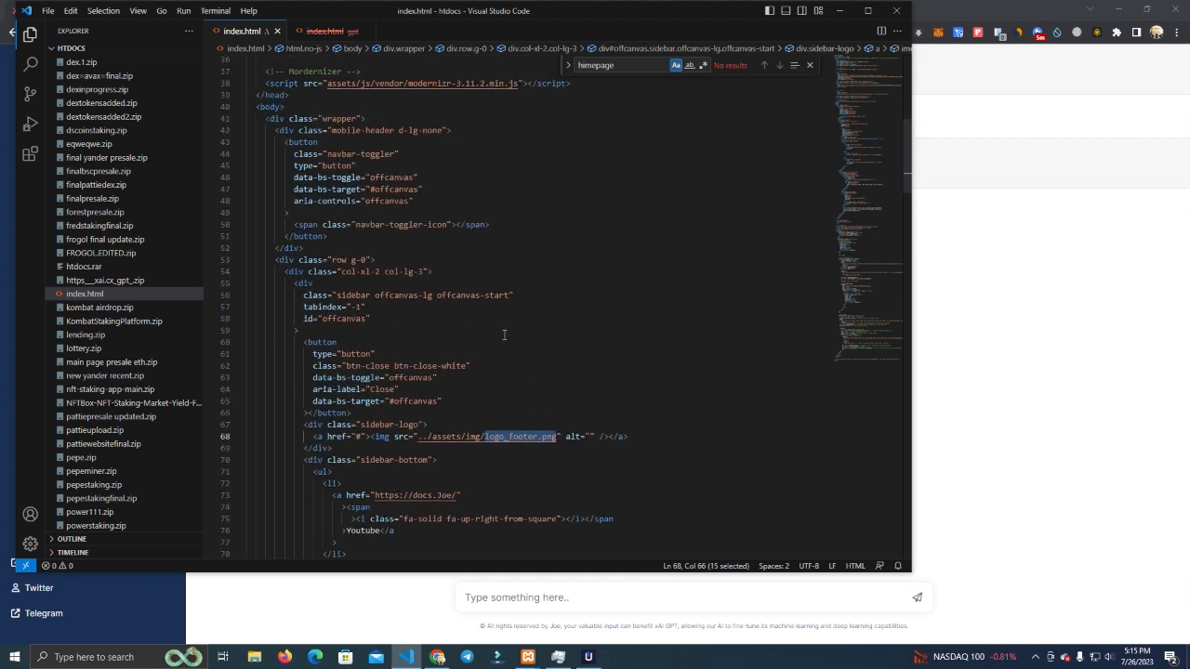
scroll(515, 368, "up", 4)
left_click(48, 11)
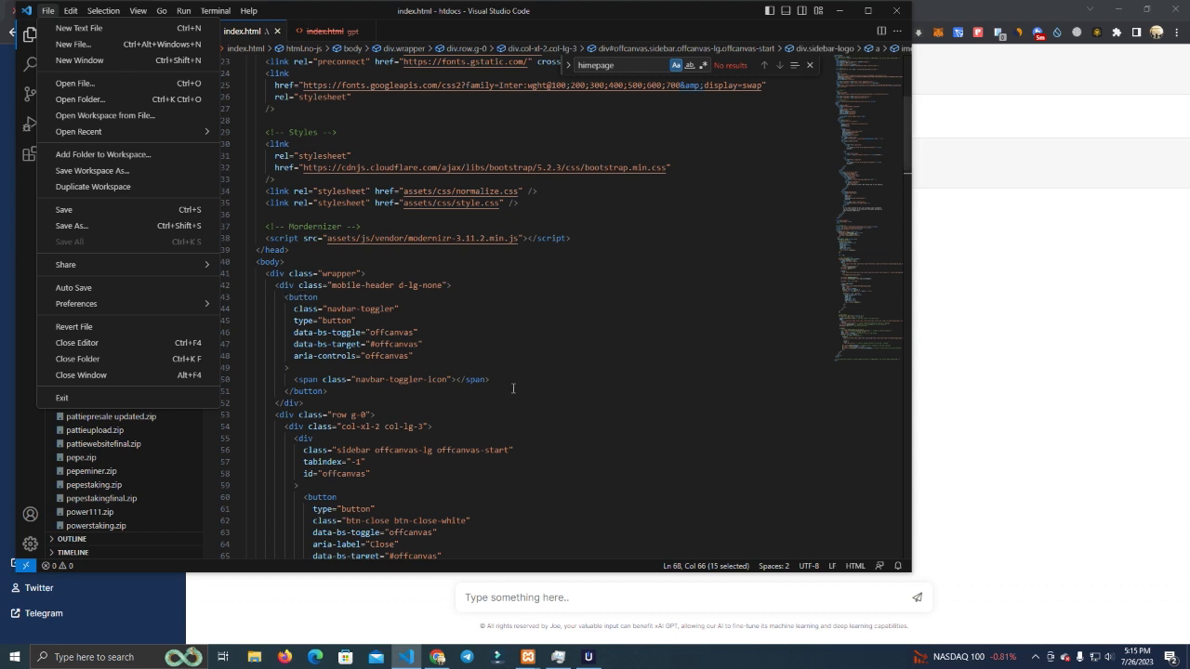
key("alt+Tab")
mouse_move(816, 64)
left_mouse_down()
mouse_move(508, 67)
mouse_move(533, 73)
left_mouse_up()
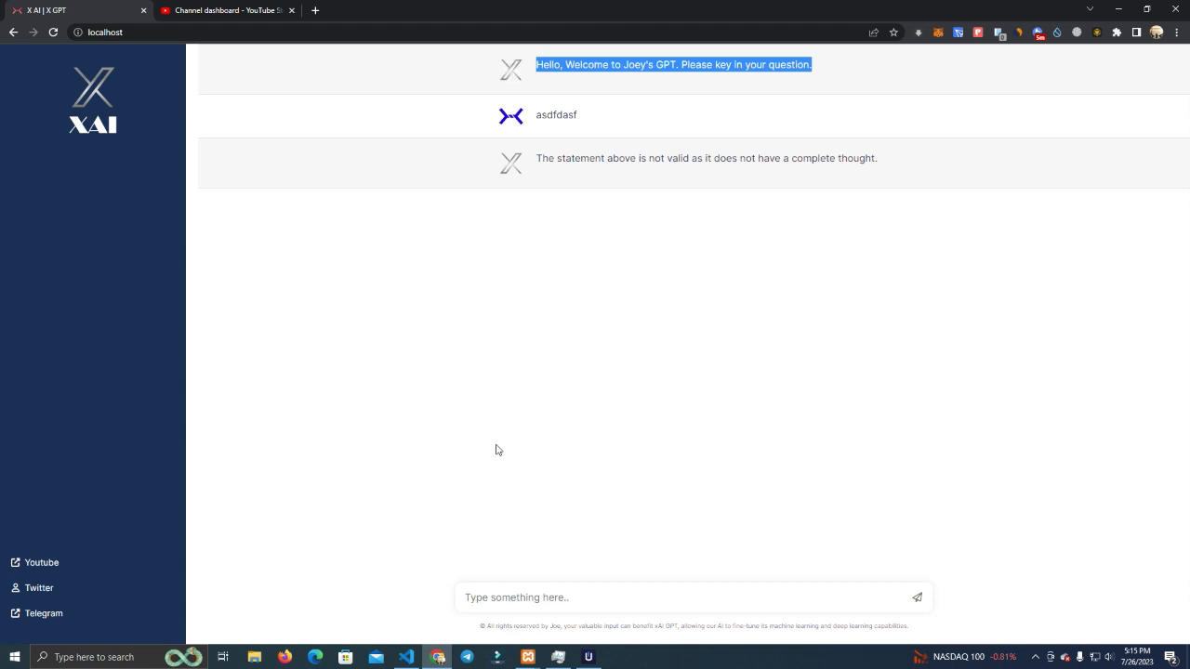
left_click(406, 658)
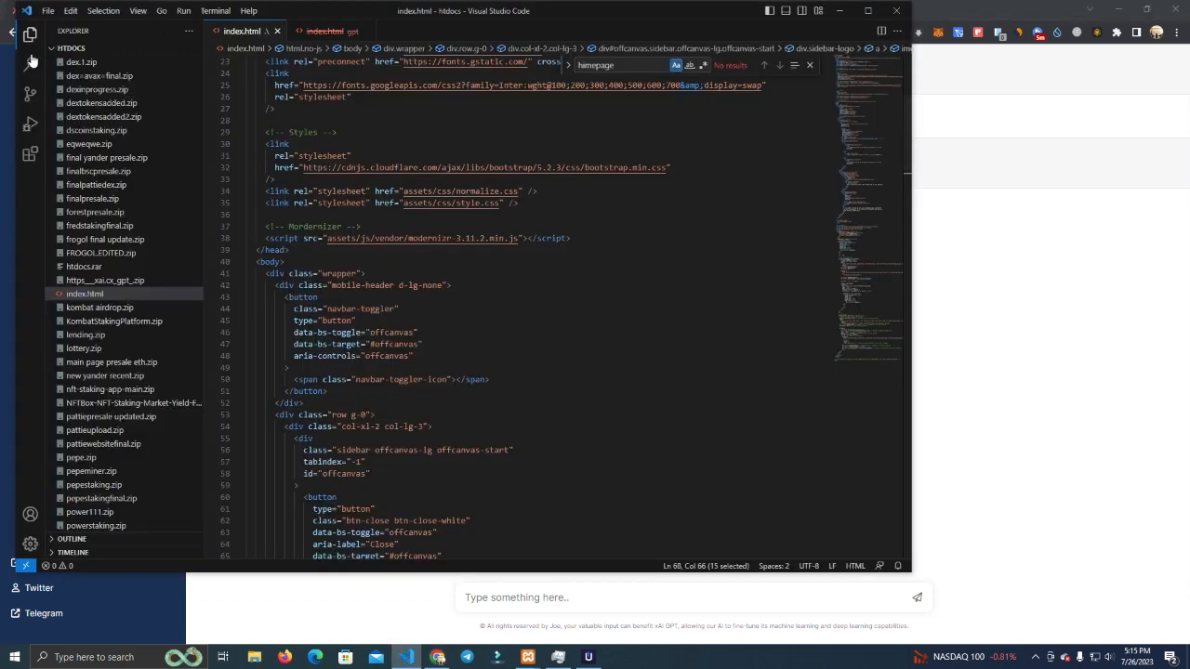
Search index.html for the pasted welcome message and inspect the greeting line around line 105.
left_click(592, 121)
key("ctrl+f")
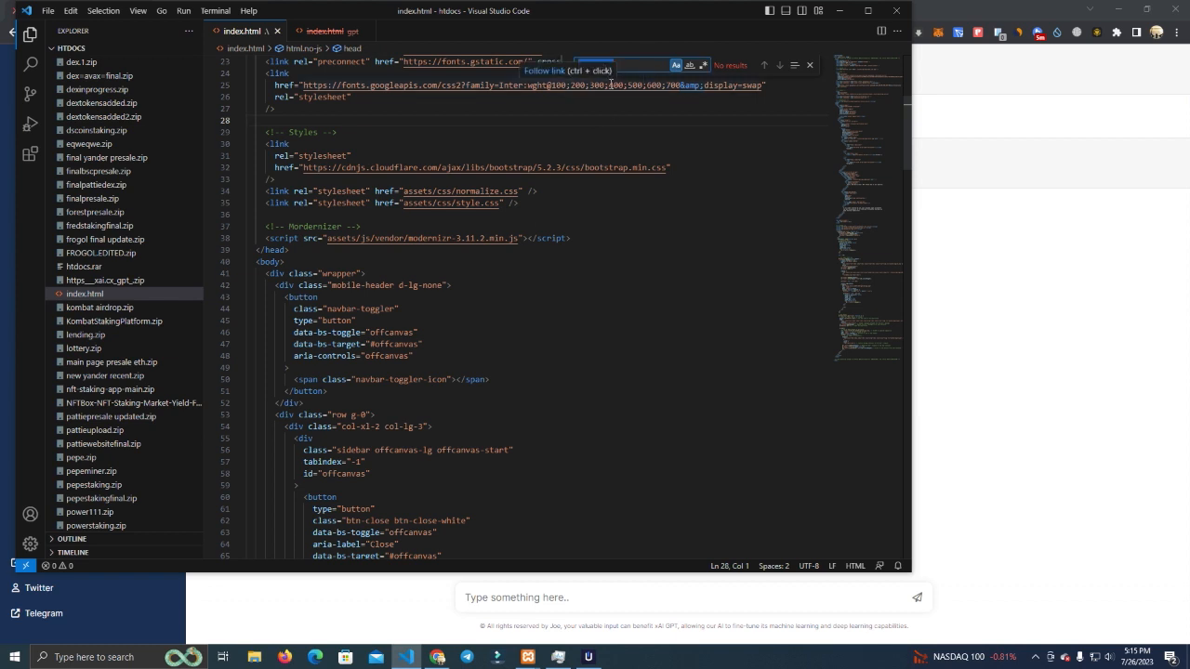
type("Hello, Welcome to Joey's GPT. Please key in your question.")
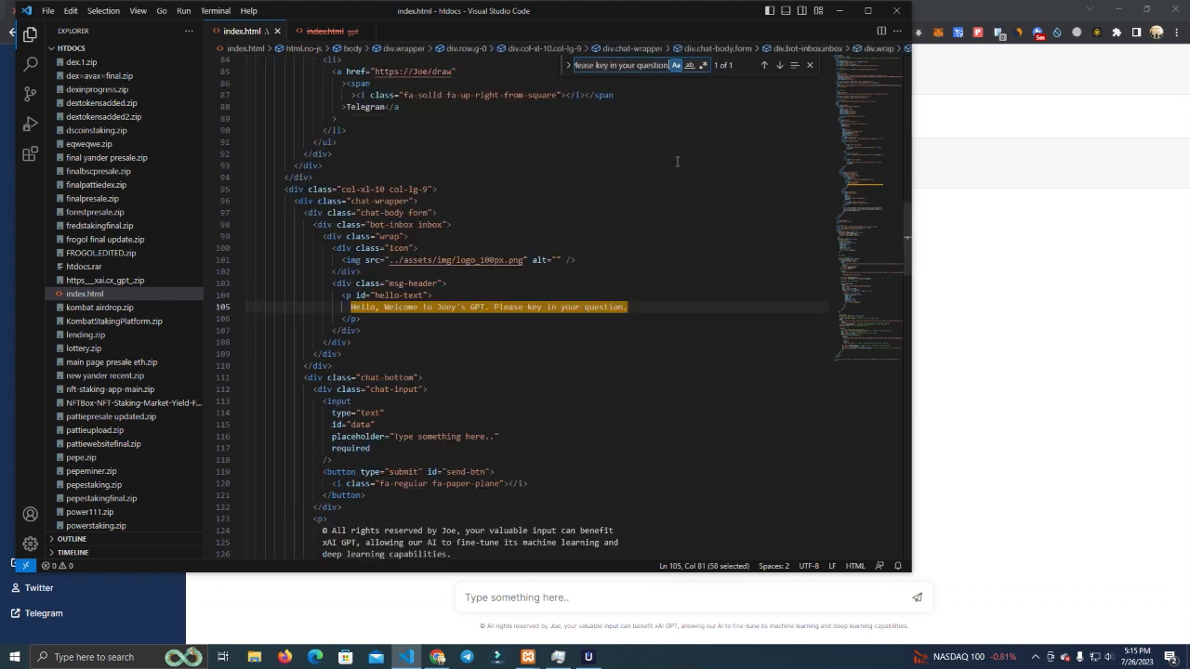
left_click(646, 308)
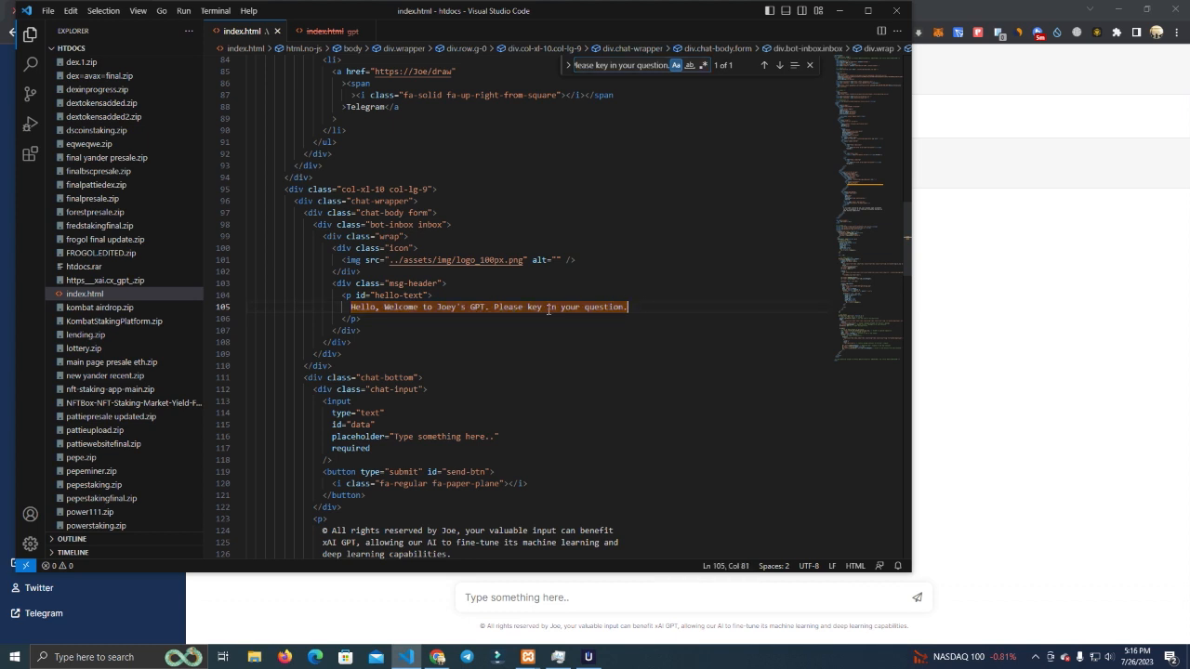
left_click_drag(351, 307, 578, 297)
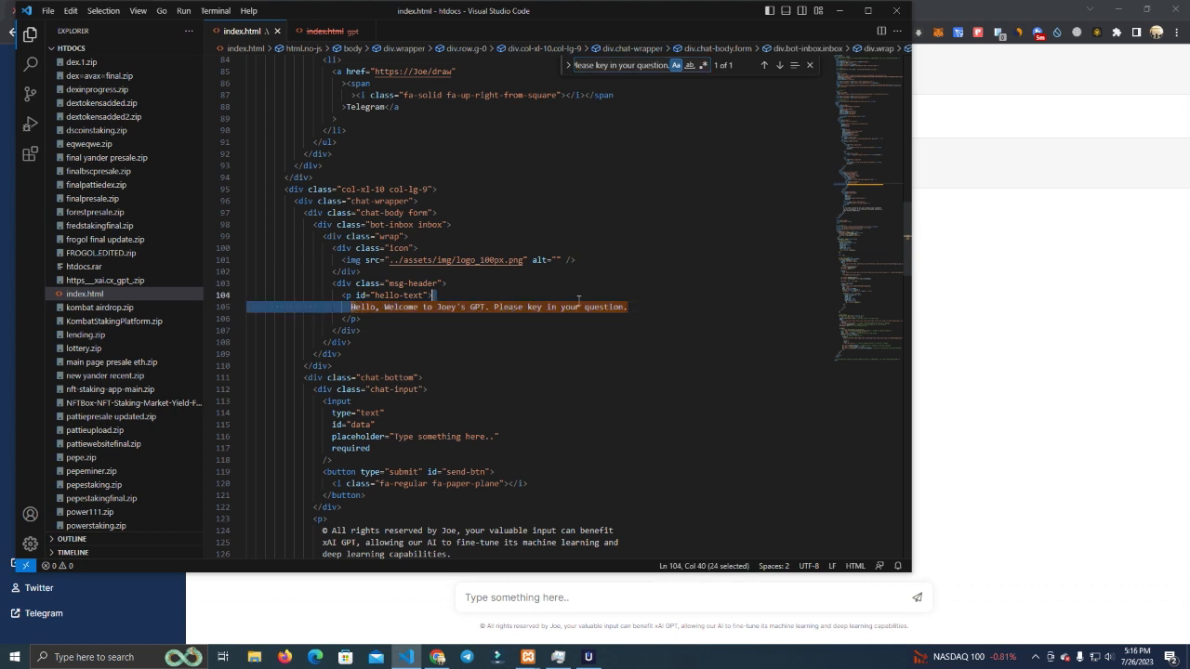
left_click(657, 372)
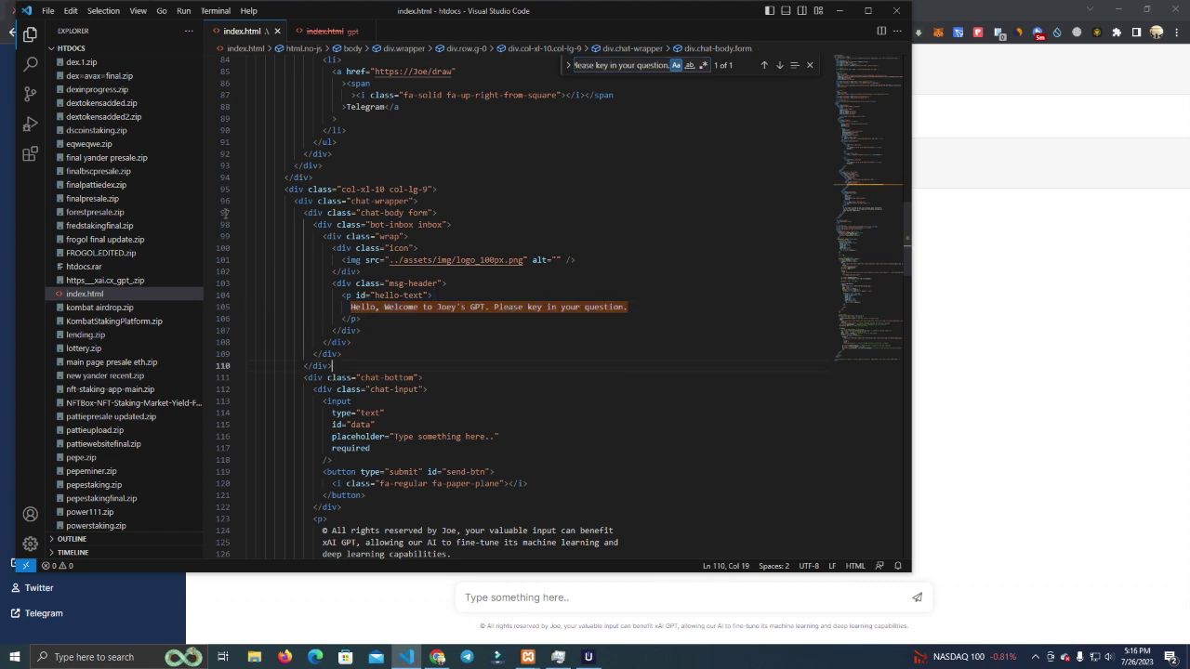
Save index.html and minimize the editor to reveal the chat page.
left_click(48, 10)
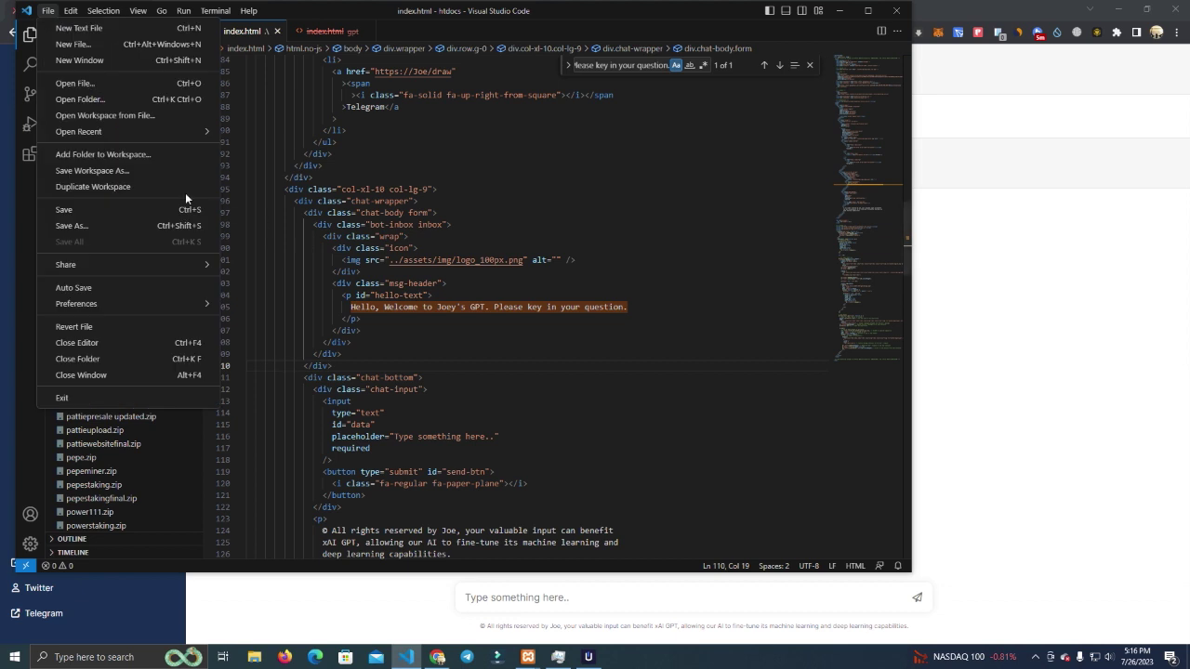
left_click(64, 209)
left_click(406, 657)
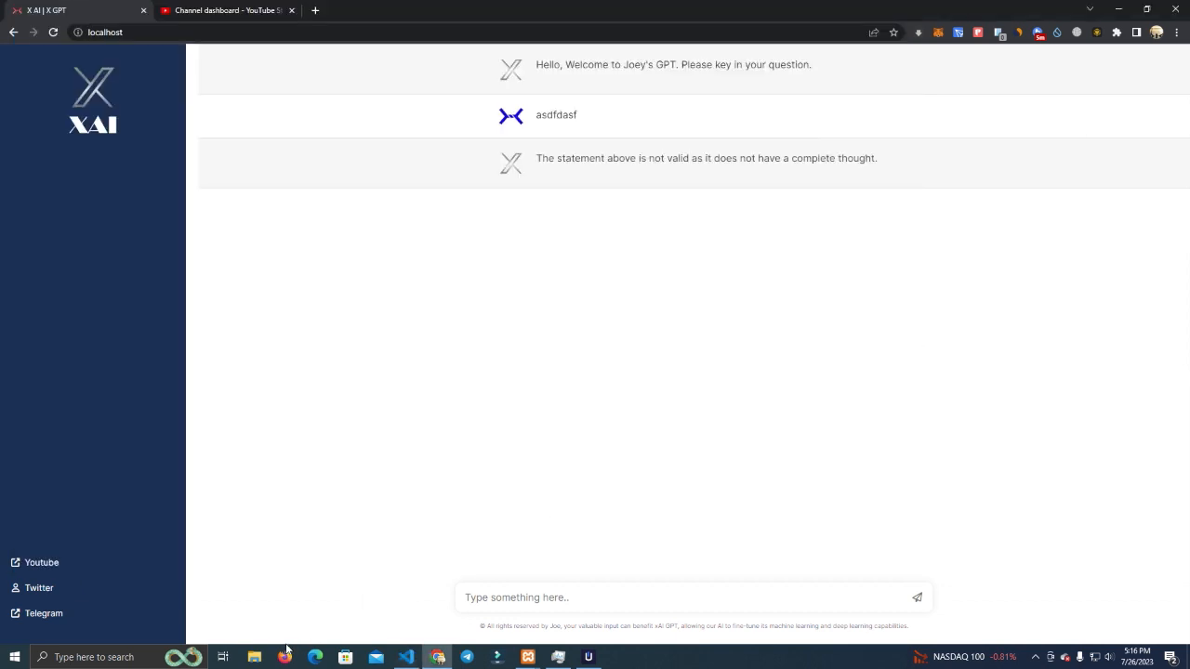